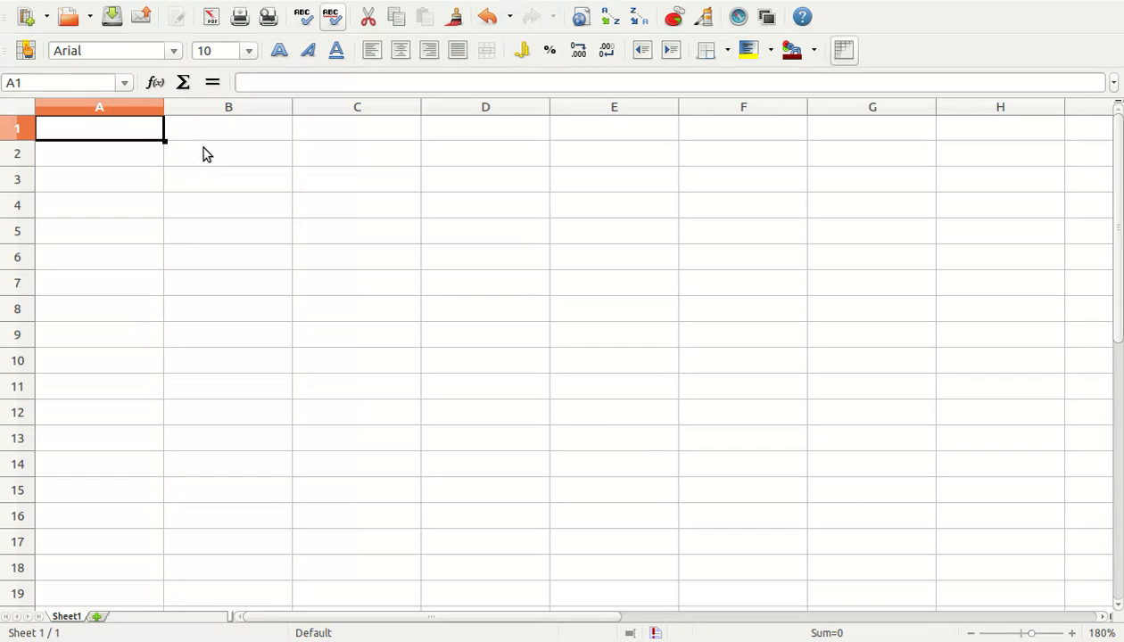
# Enter 1 in cell A1 and fill the series down to 19 in A19.
pyautogui.write('1')
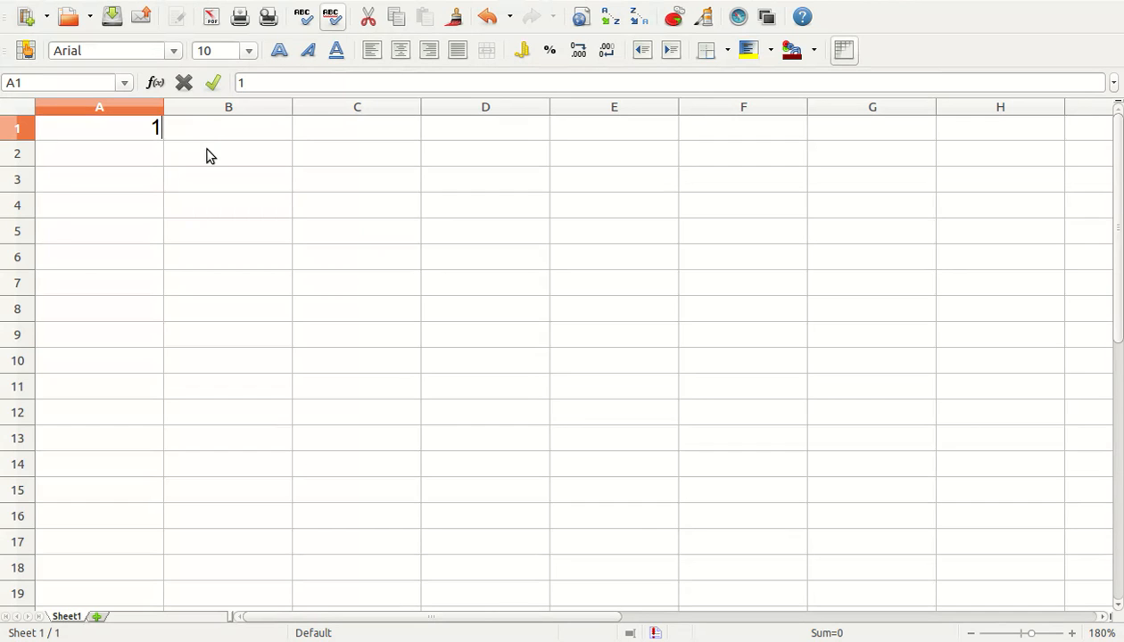
pyautogui.press('Tab')
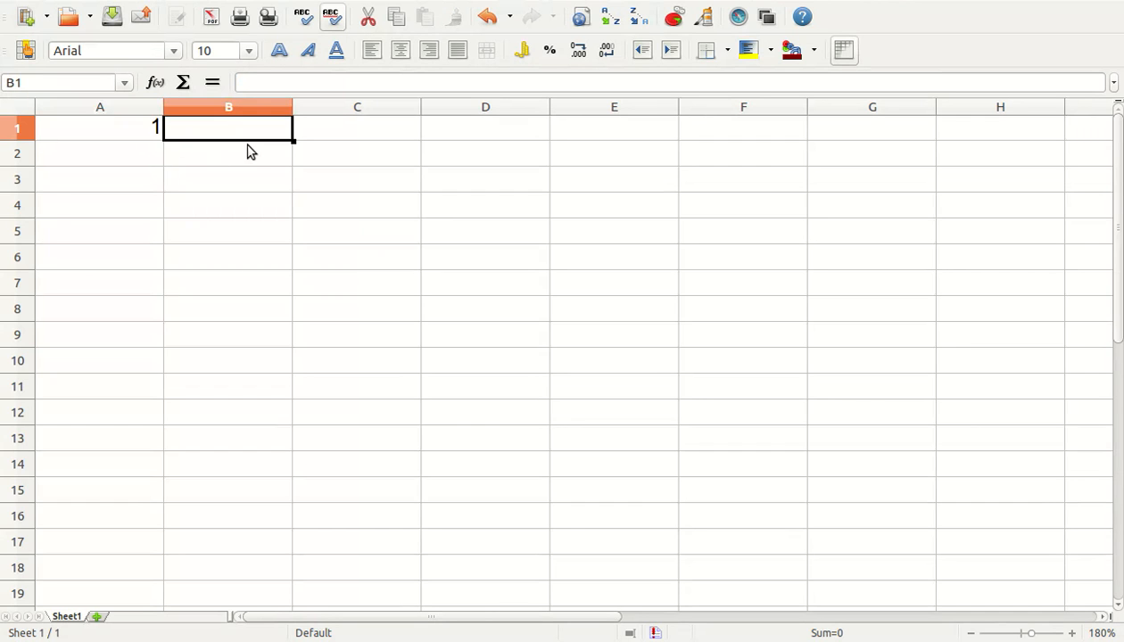
pyautogui.hotkey('shift', 'Tab')
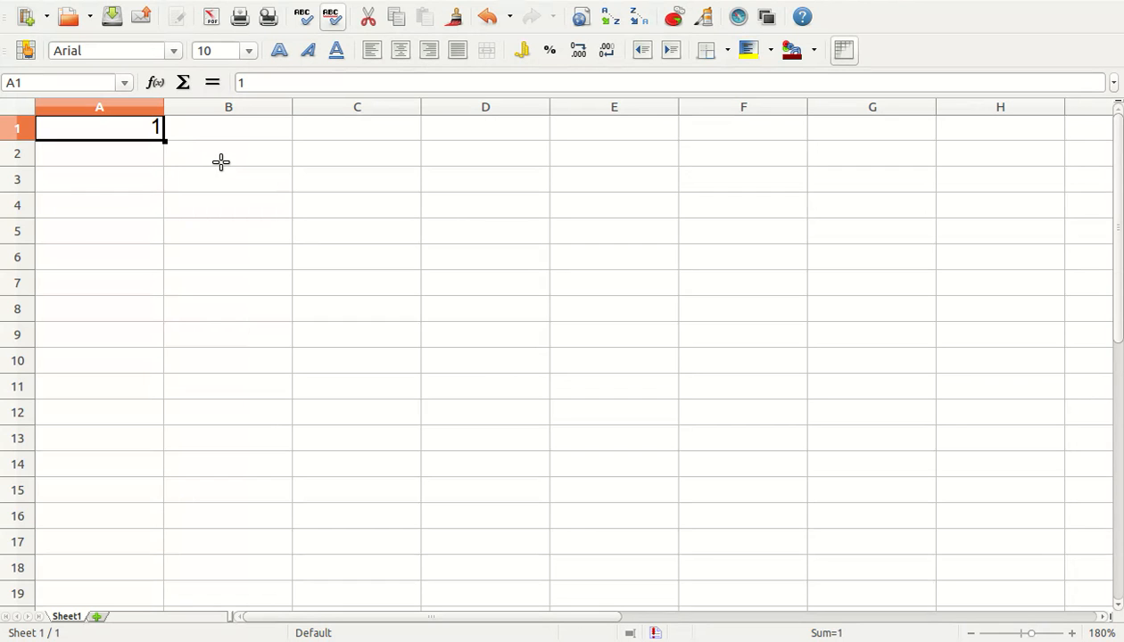
pyautogui.moveTo(221, 170); pyautogui.dragTo(212, 620)
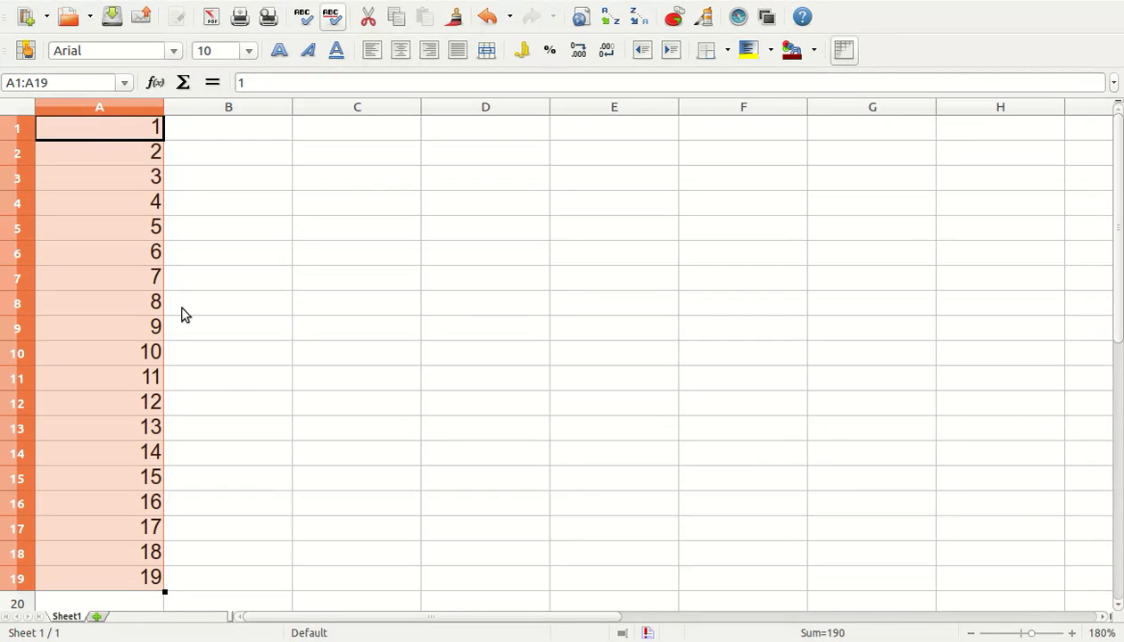
# Enter =RADIANS(A1) in cell B1 and fill the formula down through B19.
pyautogui.press('Right')
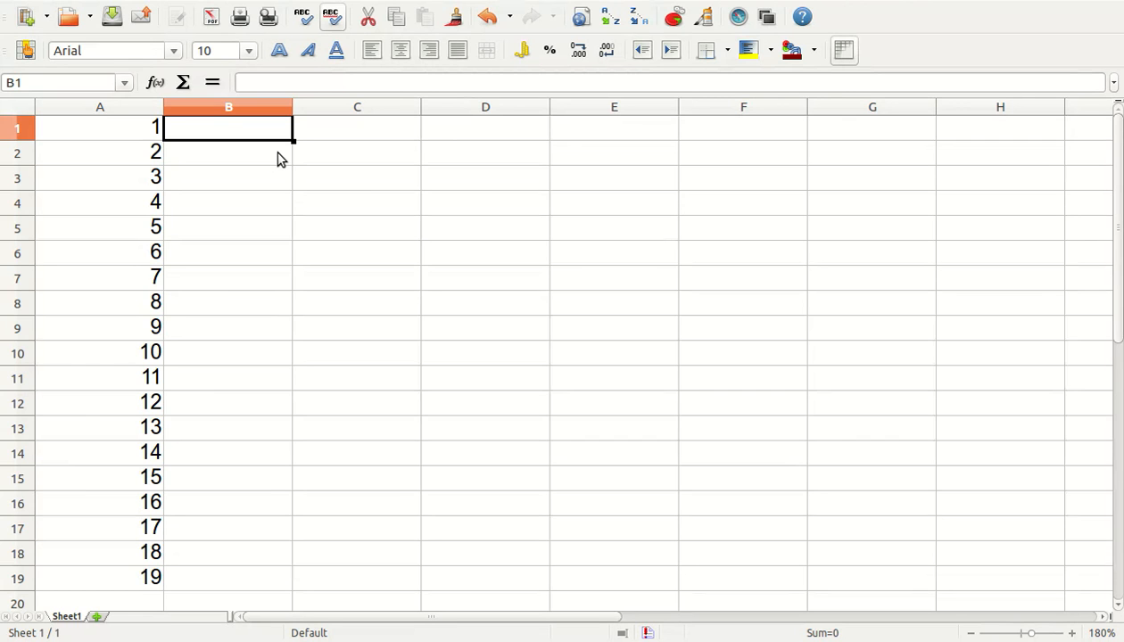
pyautogui.write('=')
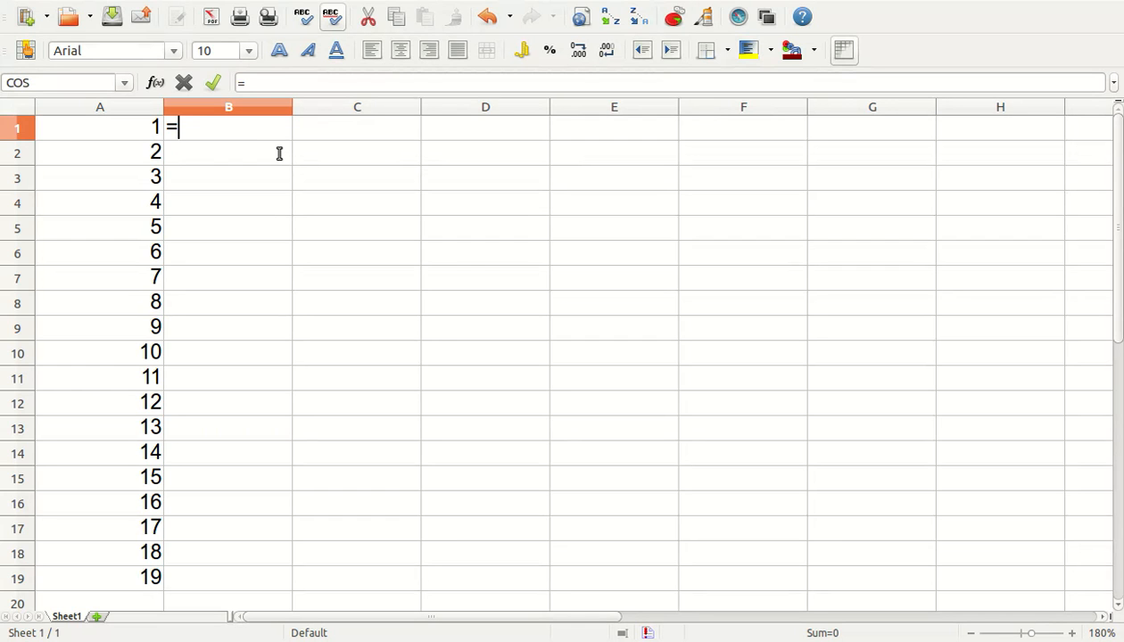
pyautogui.write('RADIANS()')
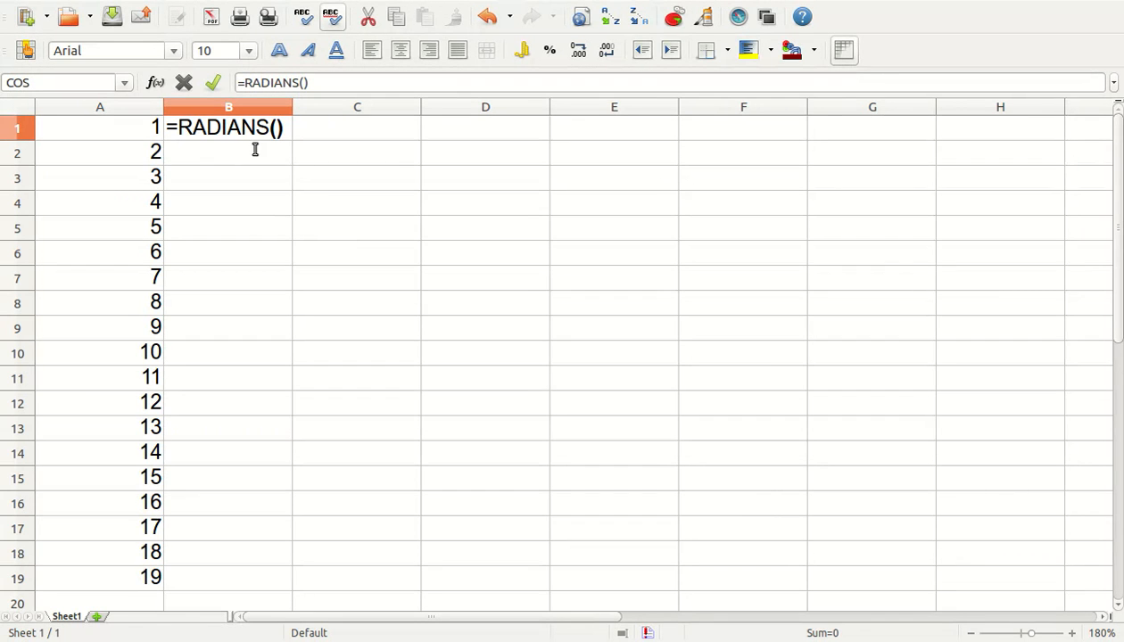
pyautogui.write('A!')
pyautogui.press('BackSpace')
pyautogui.write('1')
pyautogui.press('Return')
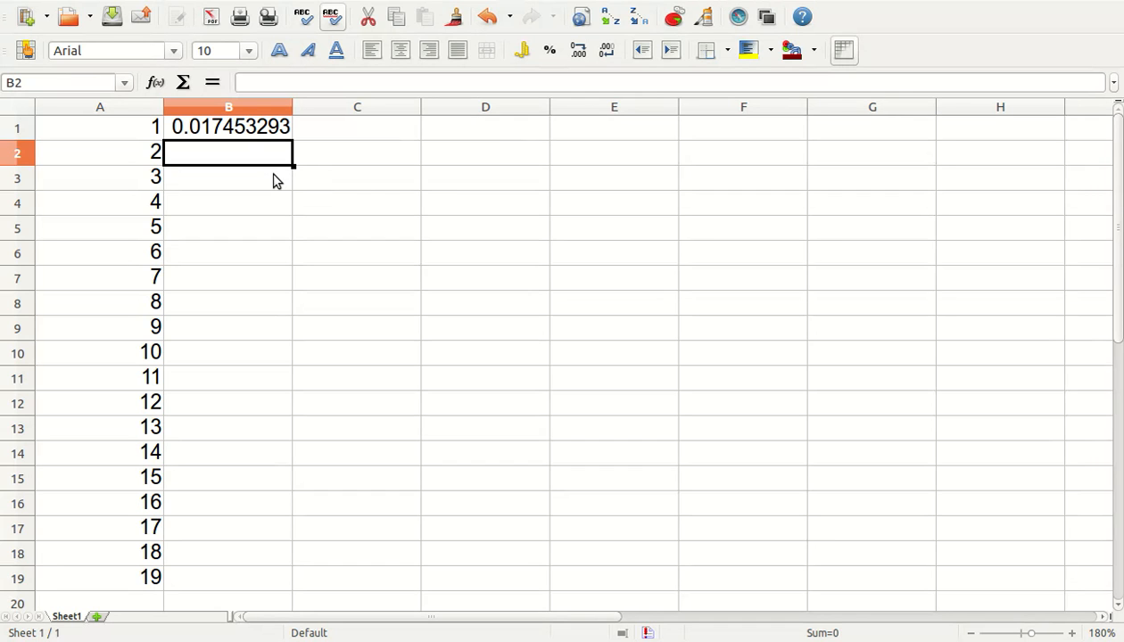
pyautogui.press('Up')
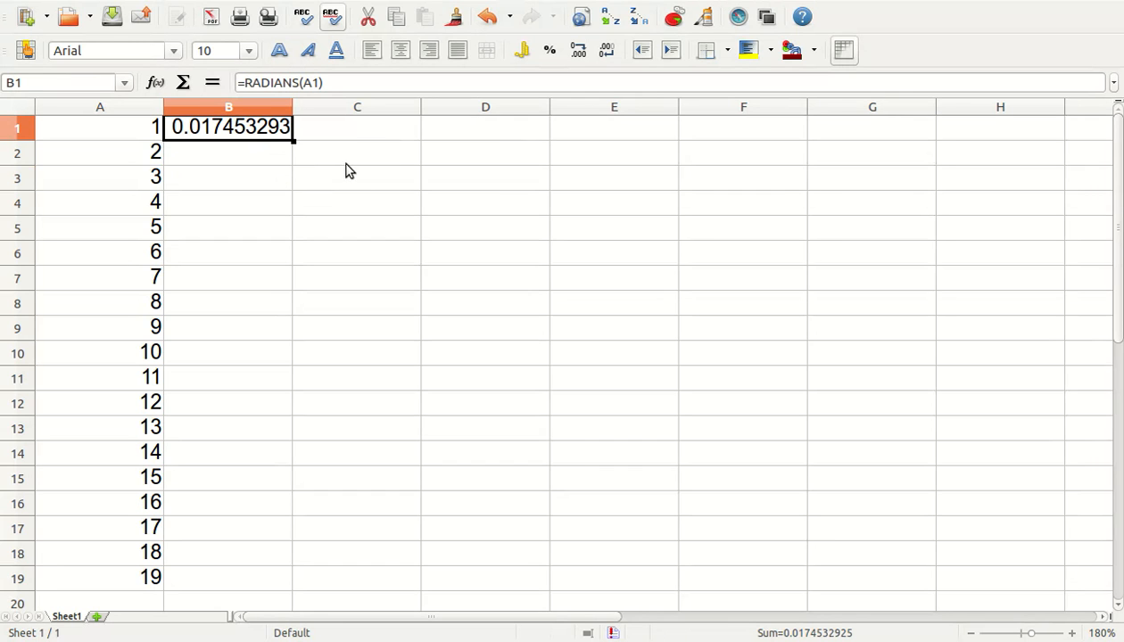
pyautogui.moveTo(348, 162); pyautogui.dragTo(323, 609)
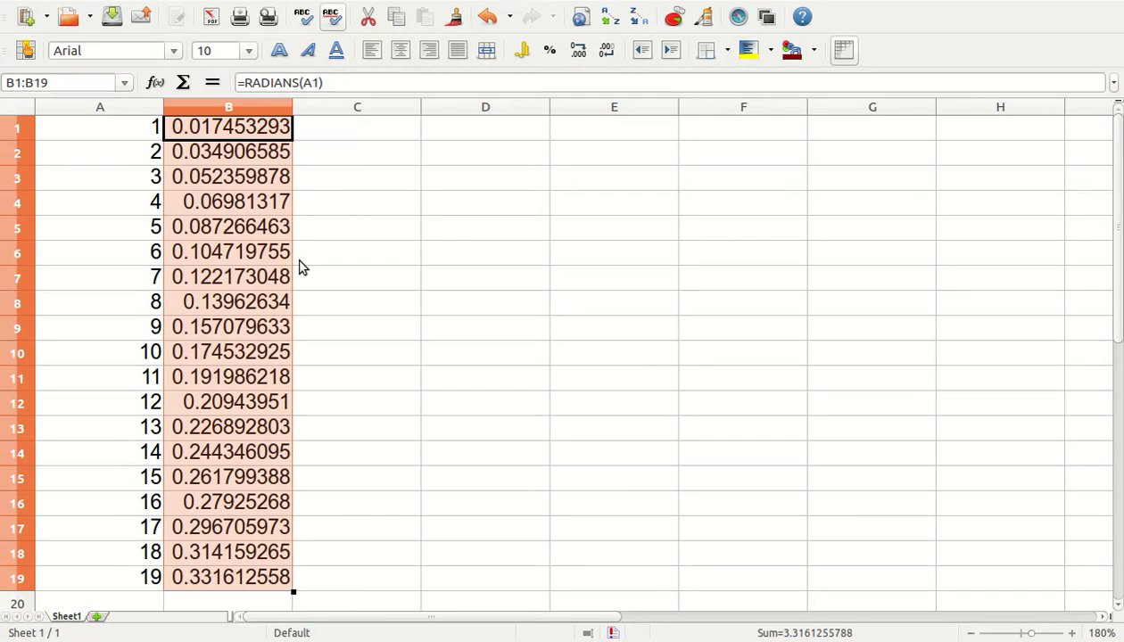
# Check the cell references in the filled RADIANS formulas from B2 down to B7.
pyautogui.press('Down')
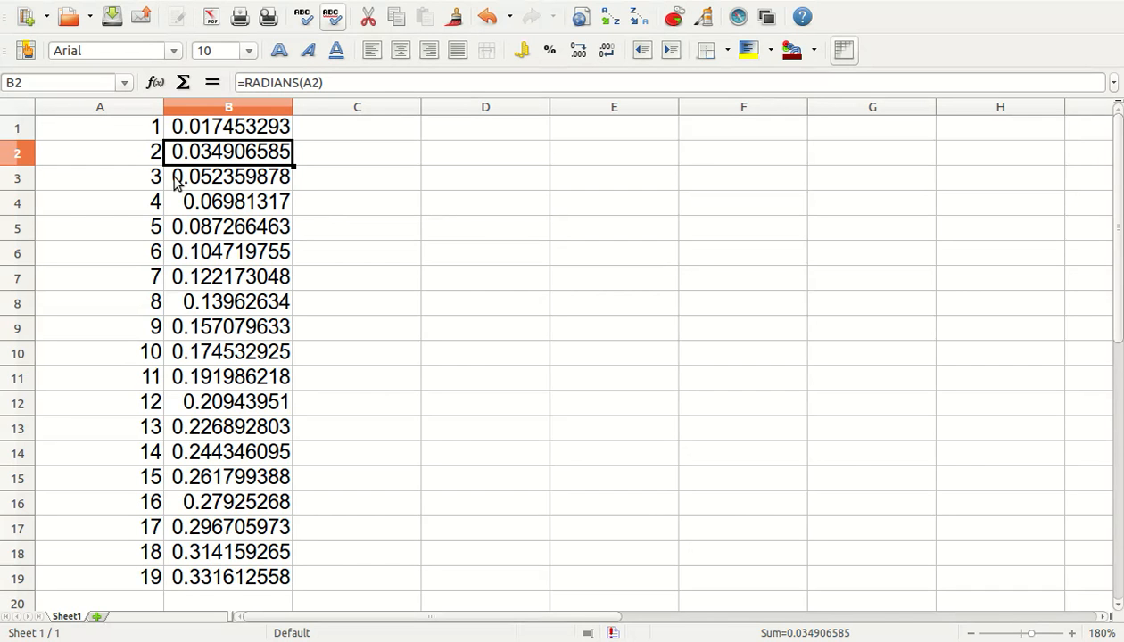
pyautogui.click(175, 182)
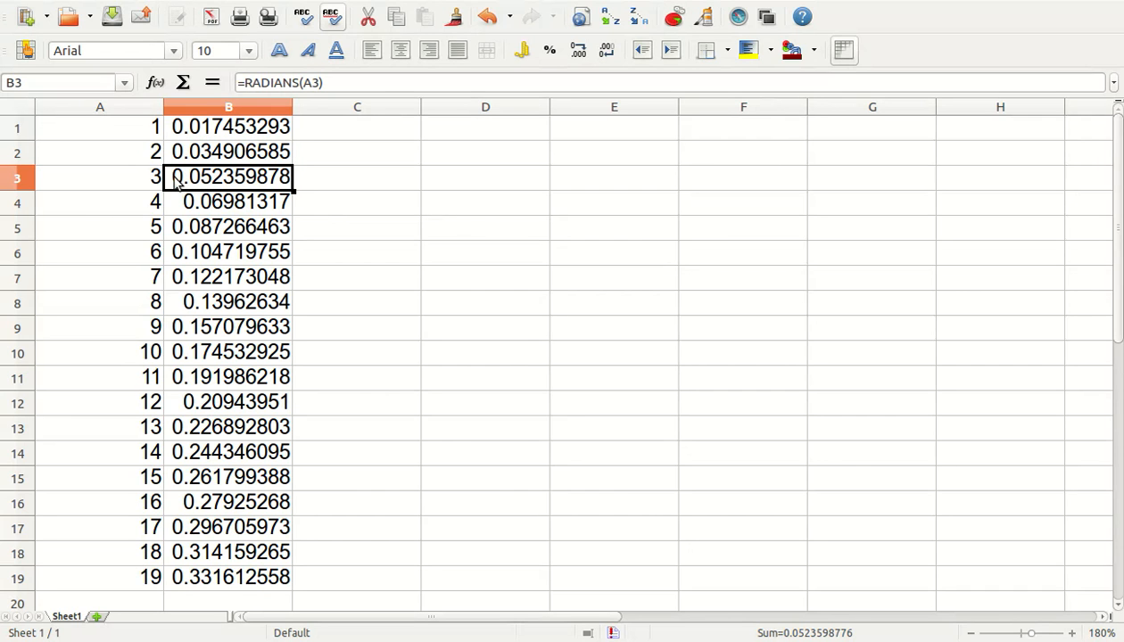
pyautogui.press('Down')
pyautogui.press('Down')
pyautogui.press('Down')
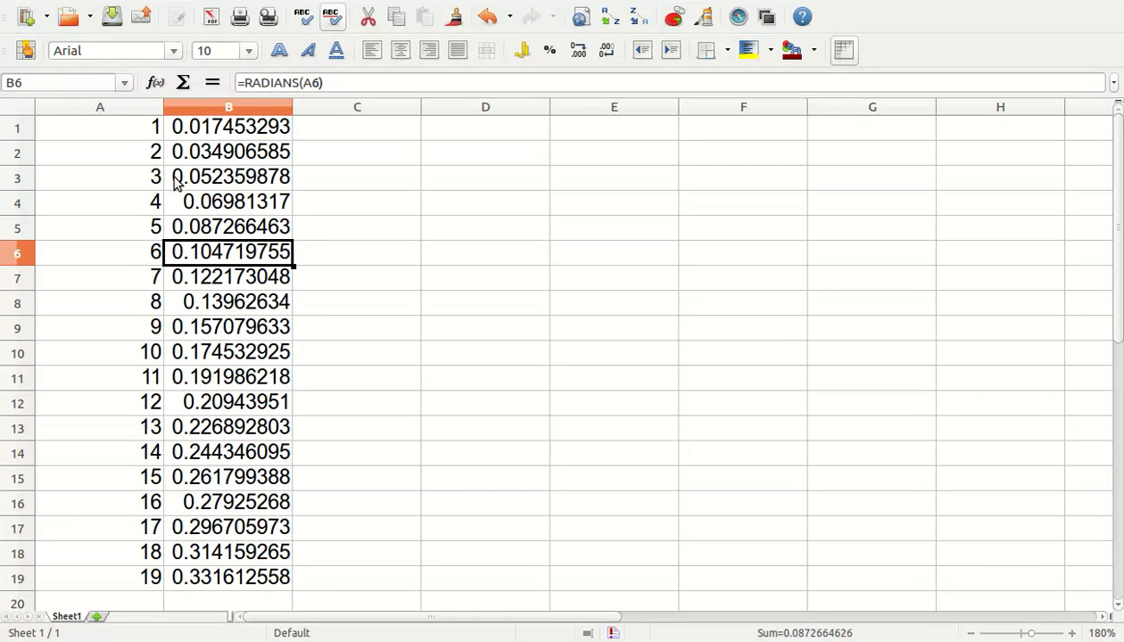
pyautogui.press('Down')
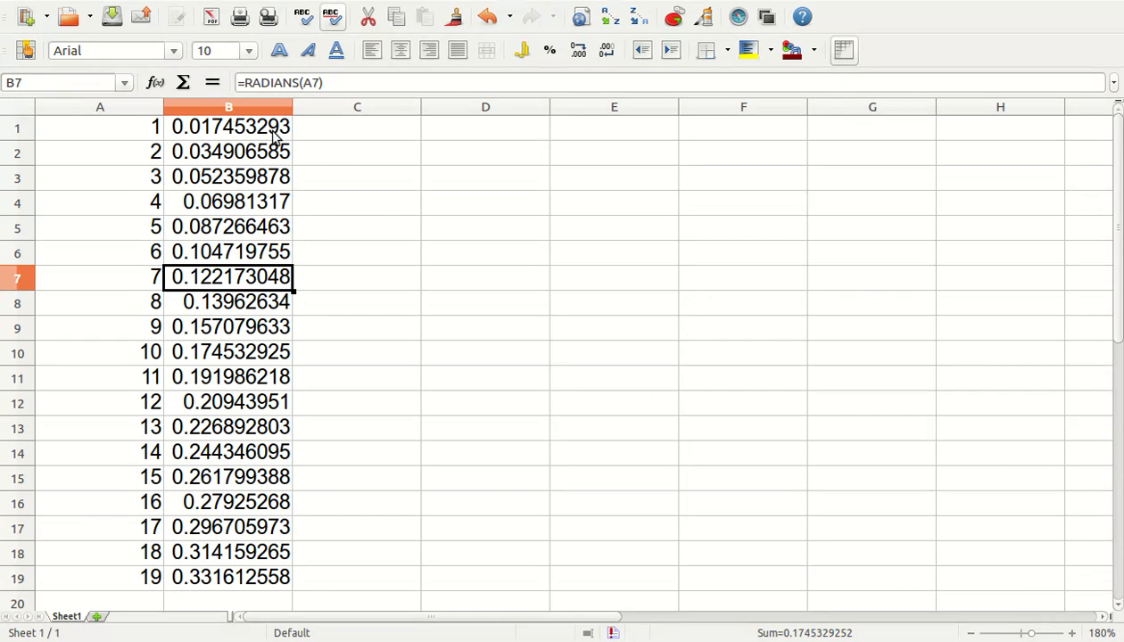
# Enter the sine formula =SIN(B1) in cell C1.
pyautogui.click(308, 132)
pyautogui.press('Left')
pyautogui.press('Right')
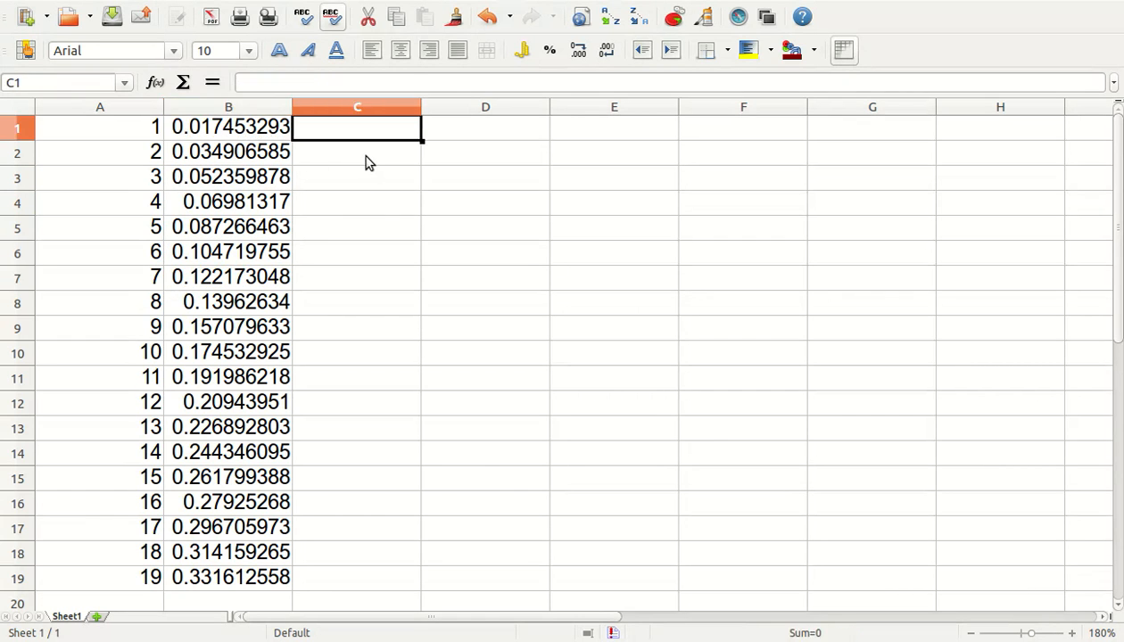
pyautogui.write('=S')
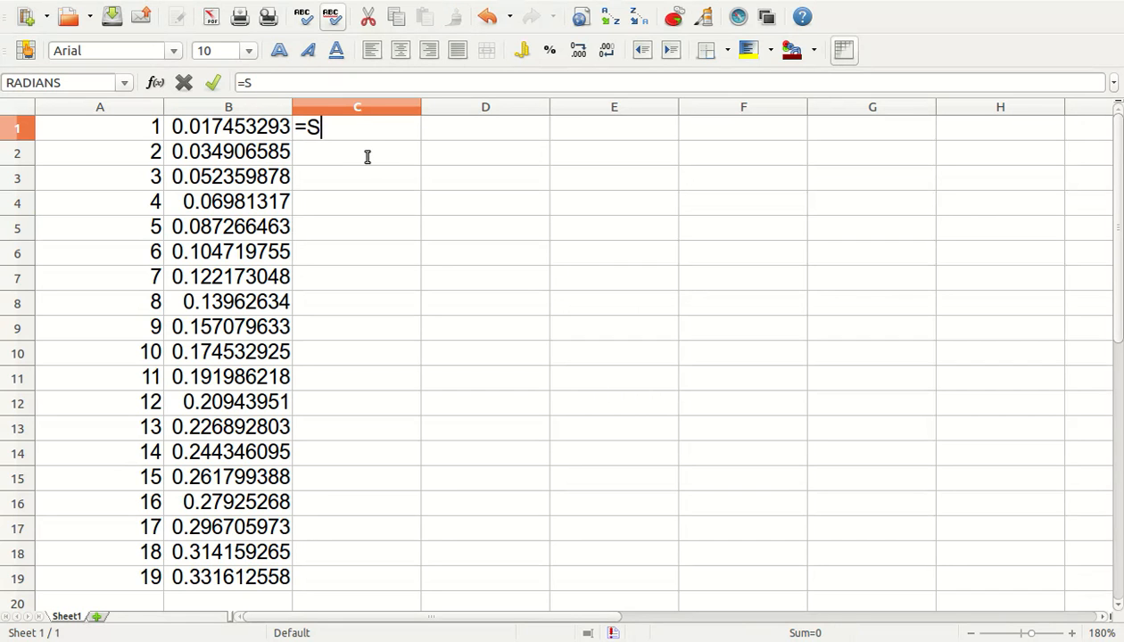
pyautogui.write('IN(B1)')
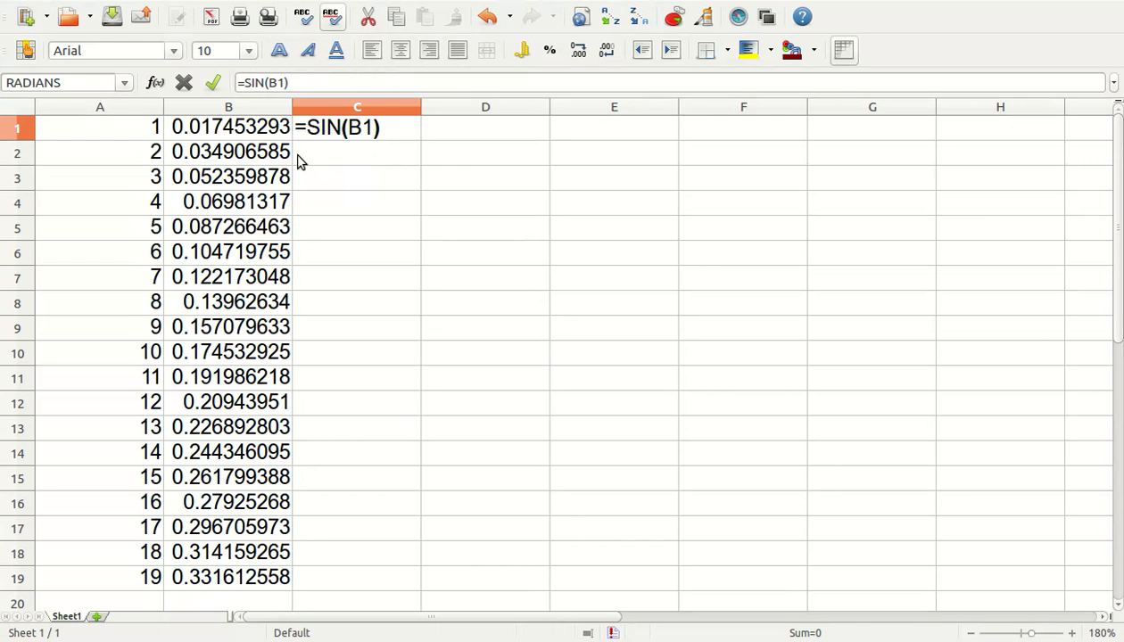
pyautogui.press('Return')
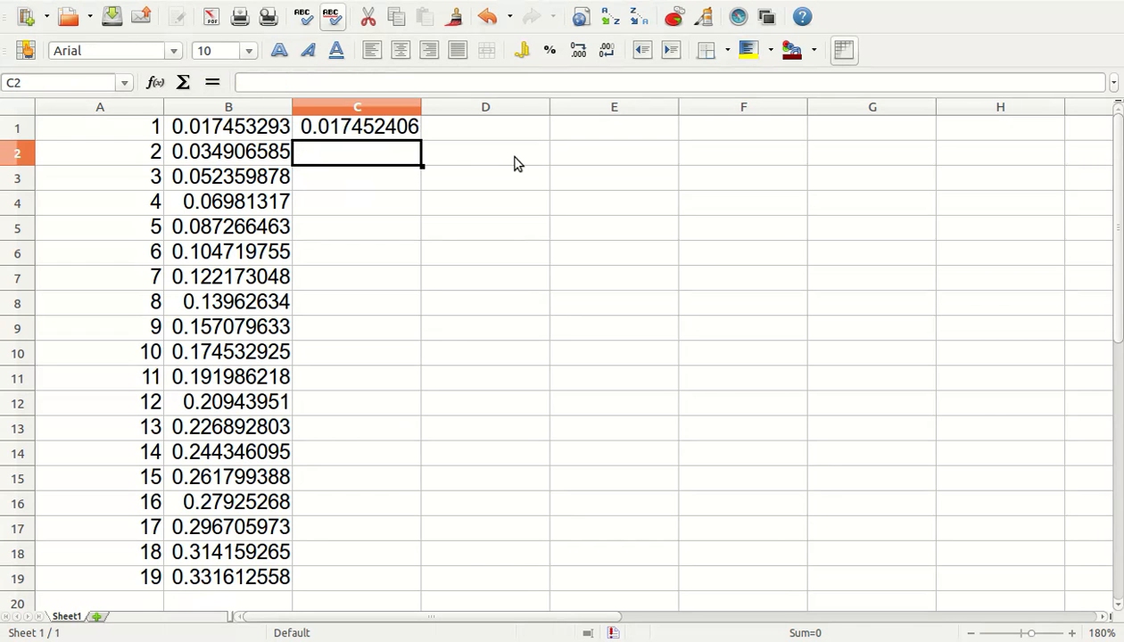
# Enter the cosine formula =COS(B1) in cell D1.
pyautogui.press('Up')
pyautogui.press('Right')
pyautogui.write('=C')
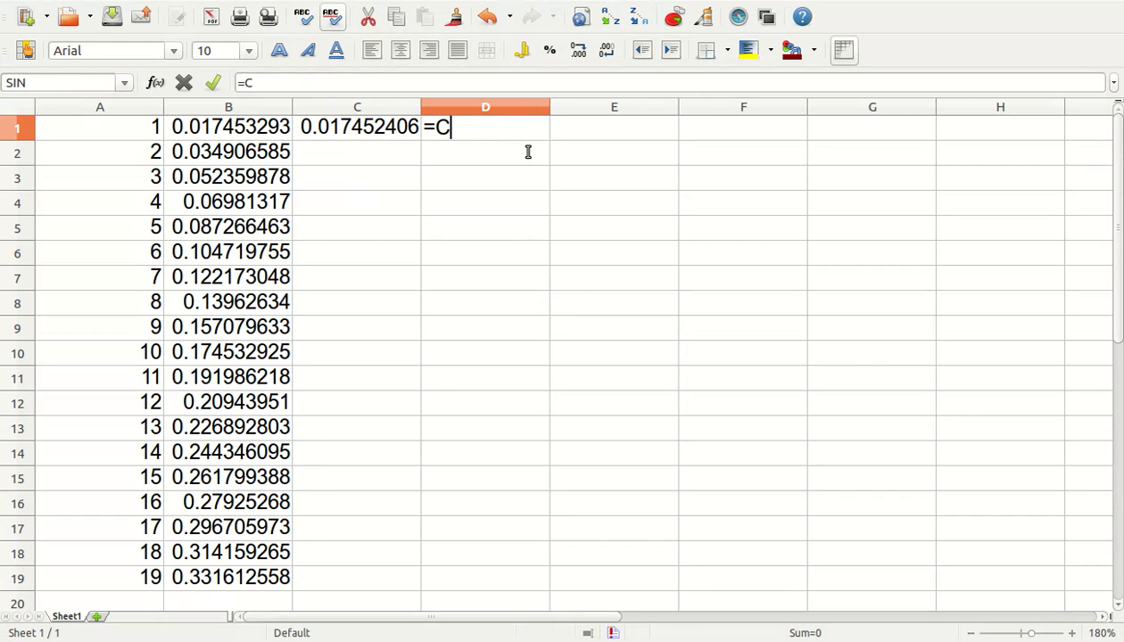
pyautogui.write('OS(')
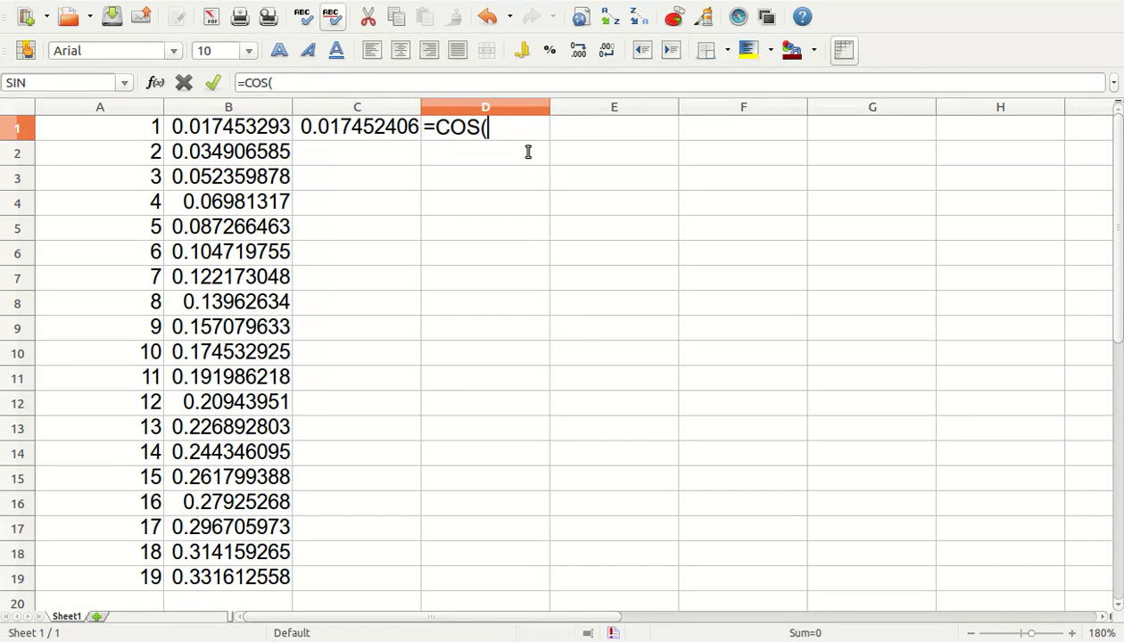
pyautogui.write('B1)')
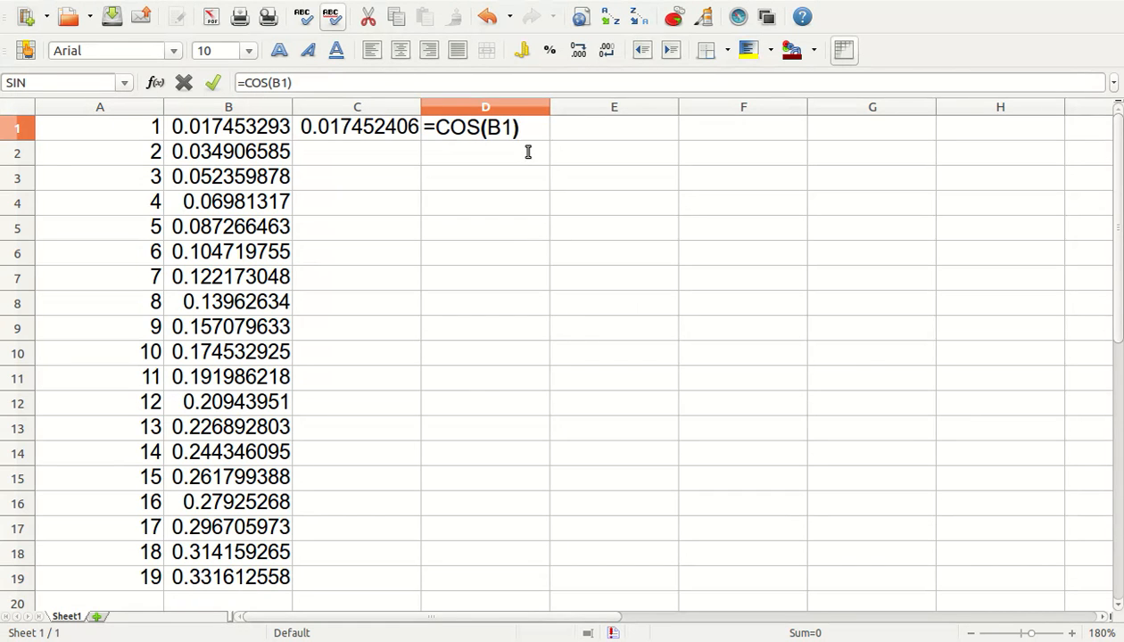
pyautogui.press('Return')
# Review the degree value and the radians, sine and cosine formulas in cells A1 through D1.
pyautogui.click(407, 133)
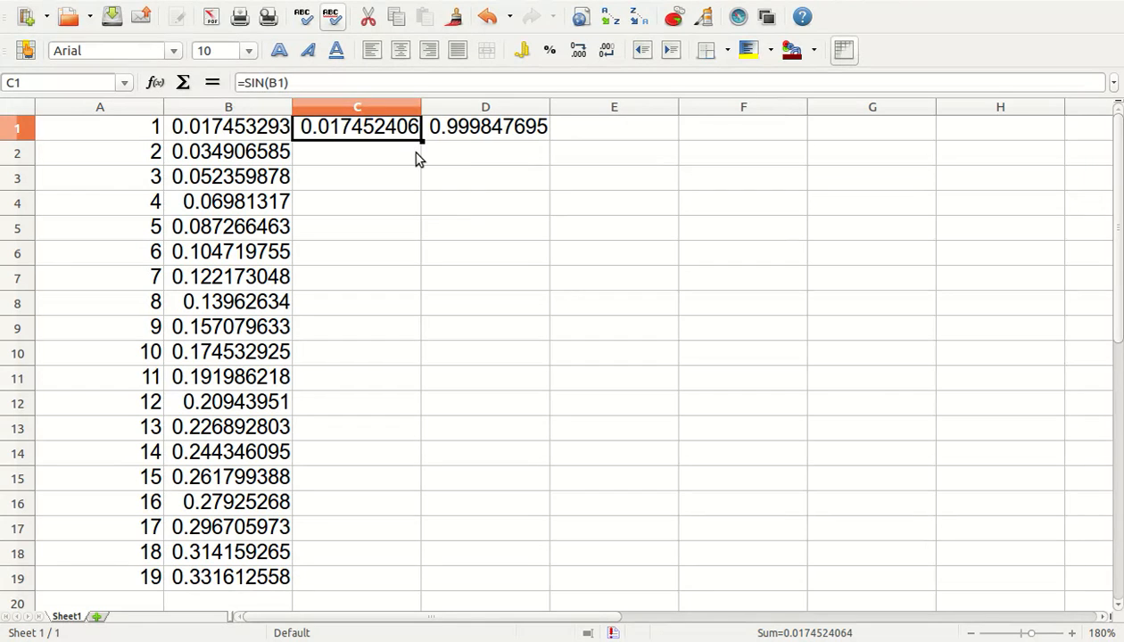
pyautogui.press('Left')
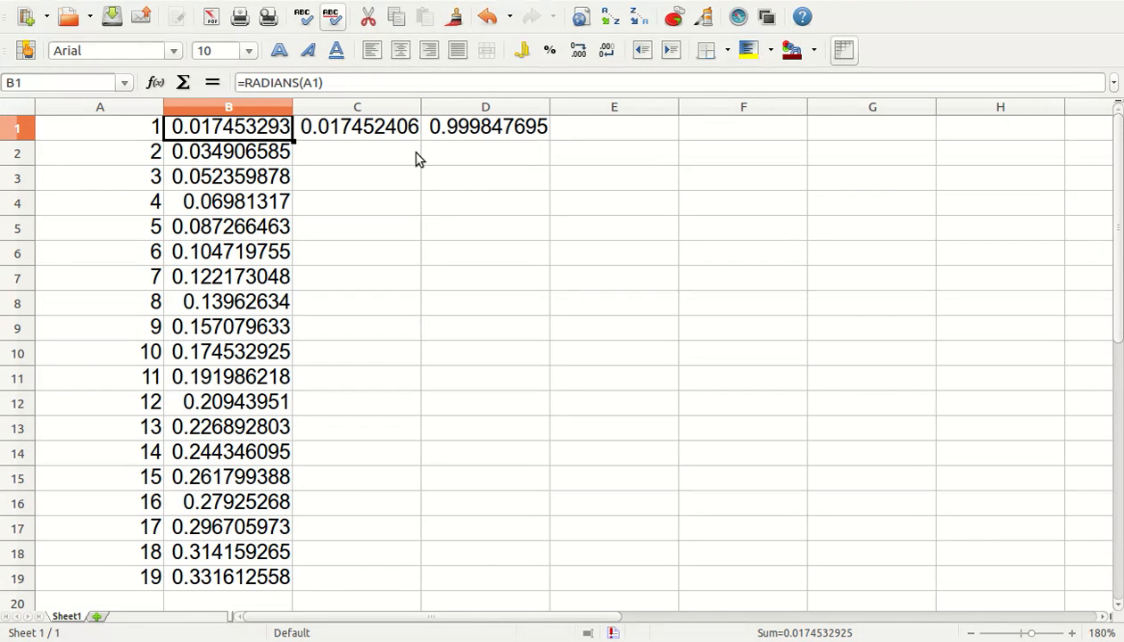
pyautogui.press('Right')
pyautogui.press('Left')
pyautogui.press('Left')
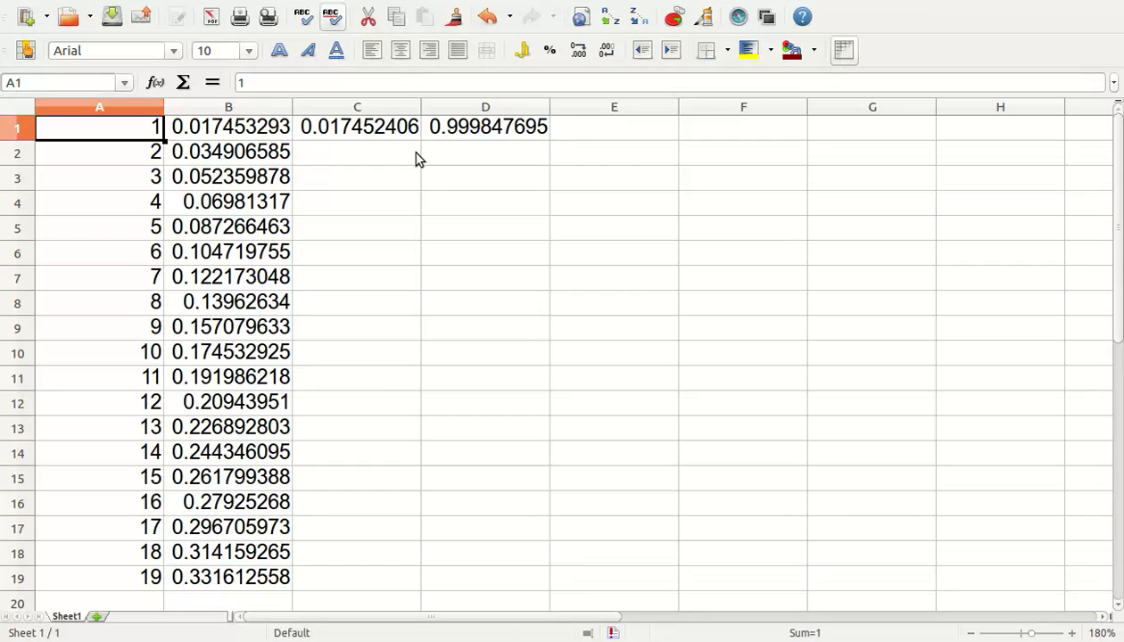
pyautogui.press('Right')
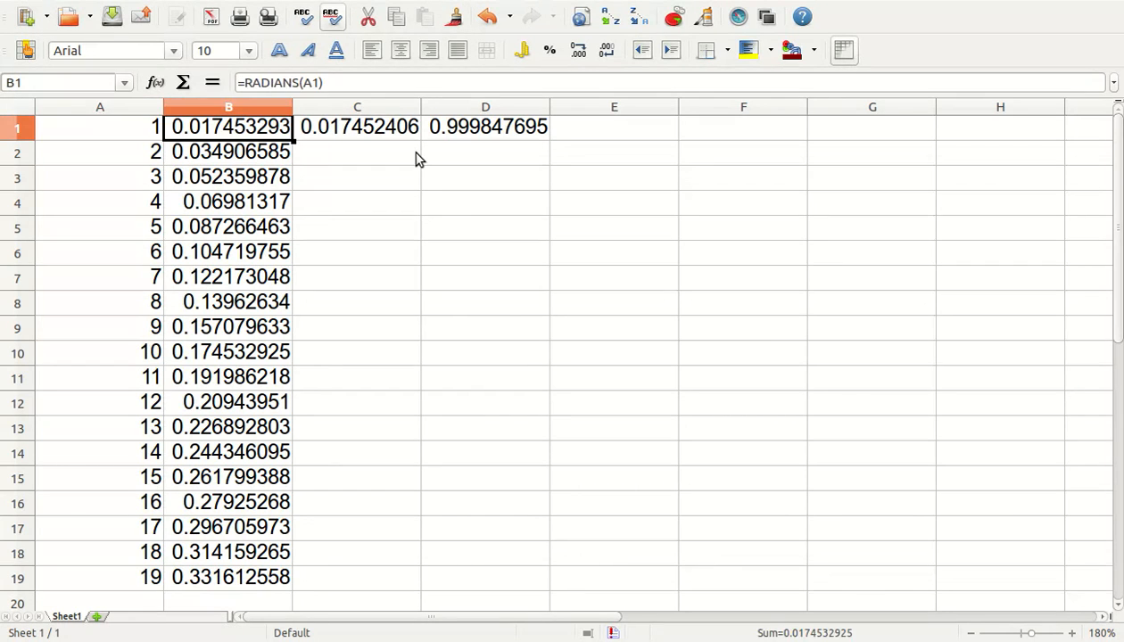
pyautogui.press('Right')
pyautogui.press('Left')
pyautogui.press('Right')
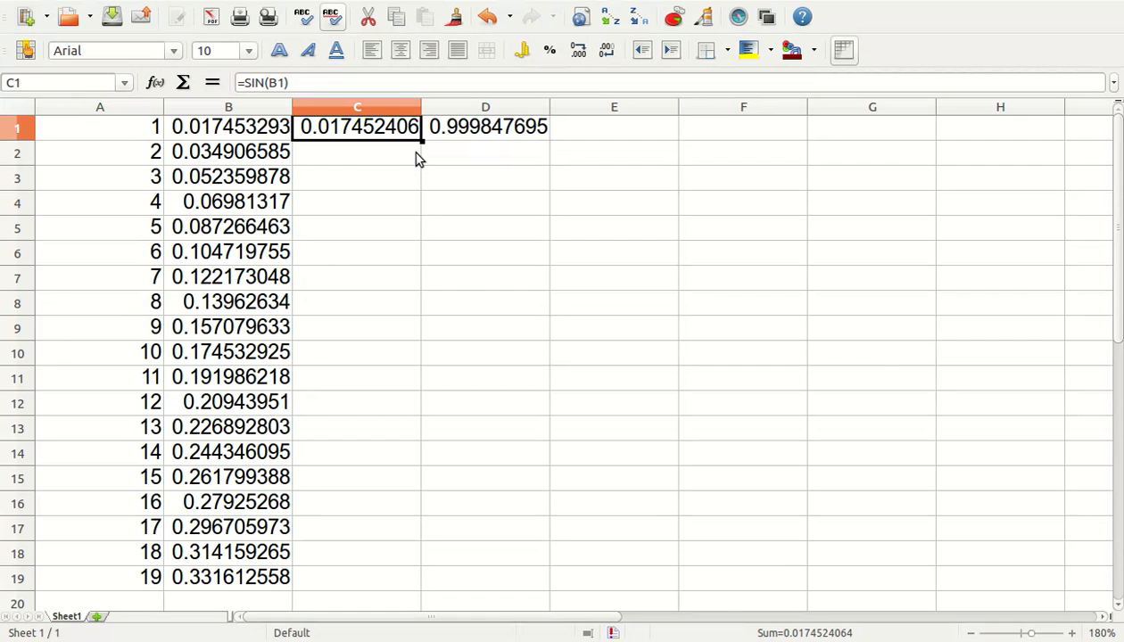
pyautogui.press('Right')
pyautogui.press('Right')
pyautogui.press('Left')
pyautogui.press('Left')
pyautogui.press('Right')
pyautogui.press('Left')
pyautogui.press('Right')
pyautogui.press('Left')
pyautogui.press('Right')
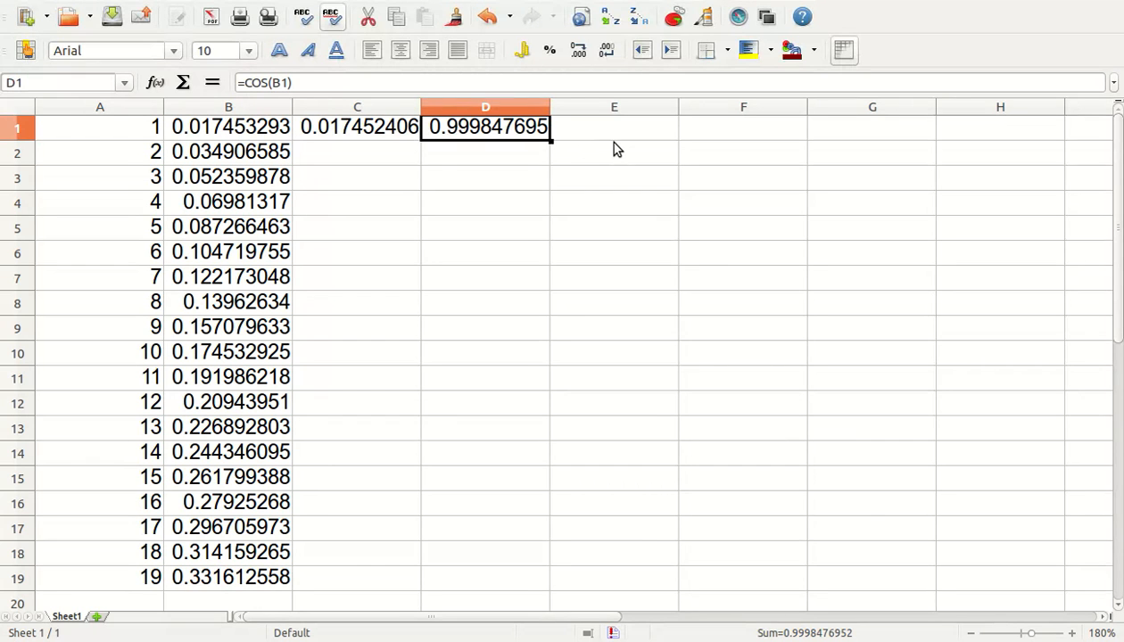
# Enter =(C1)^2 in cell E1 to square the sine, removing any stray cell reference from the formula.
pyautogui.press('Right')
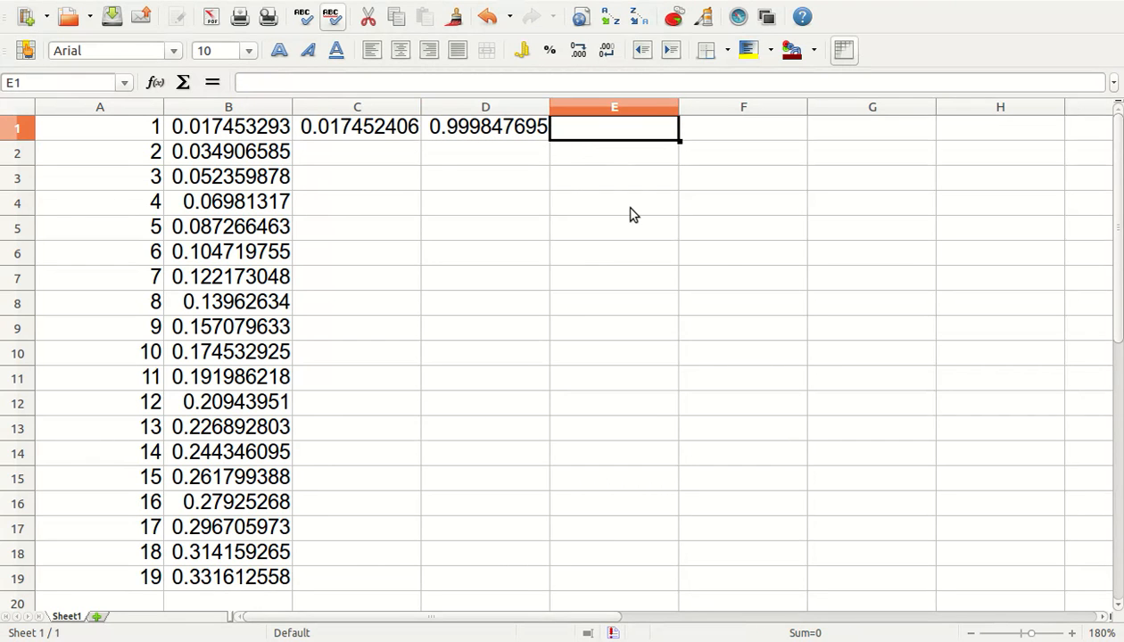
pyautogui.write('=(')
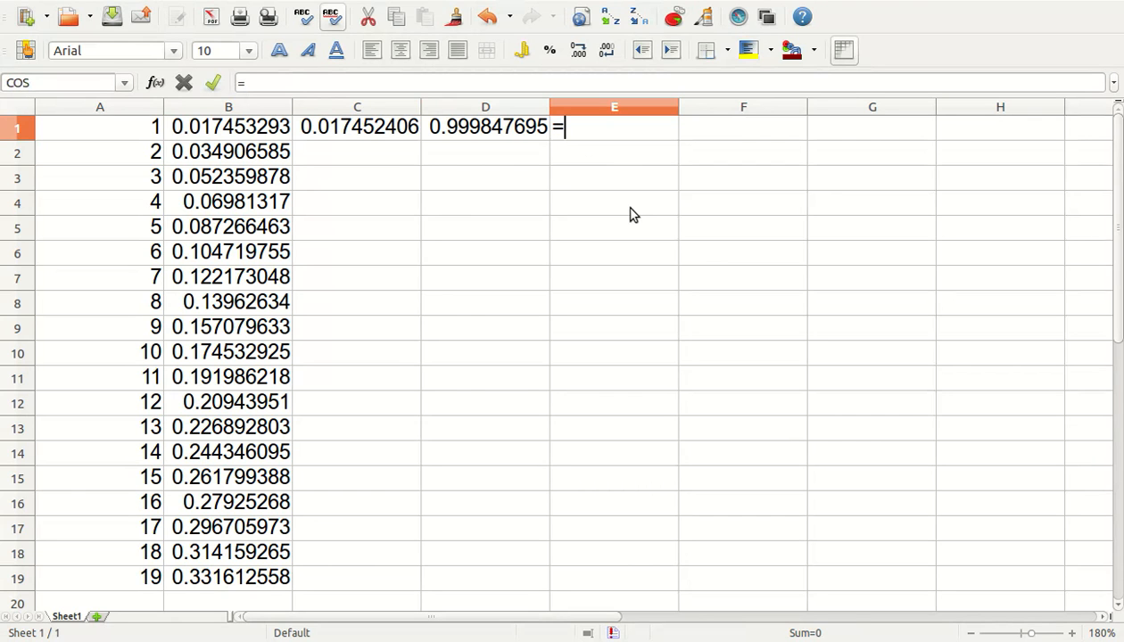
pyautogui.write('C1)^2')
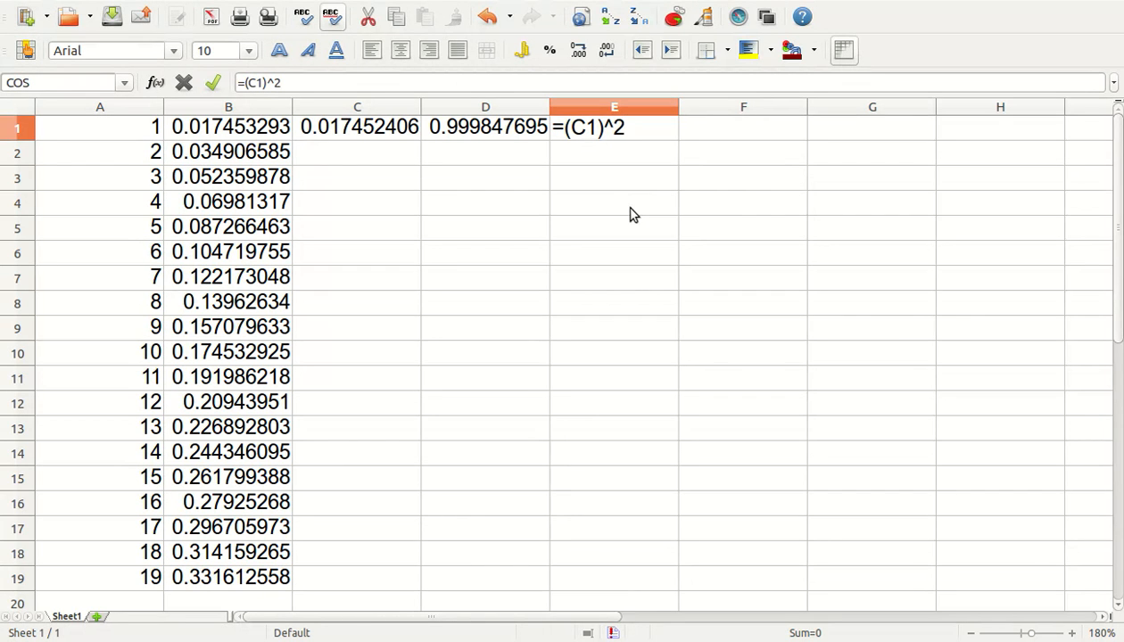
pyautogui.press('Left')
pyautogui.press('Left')
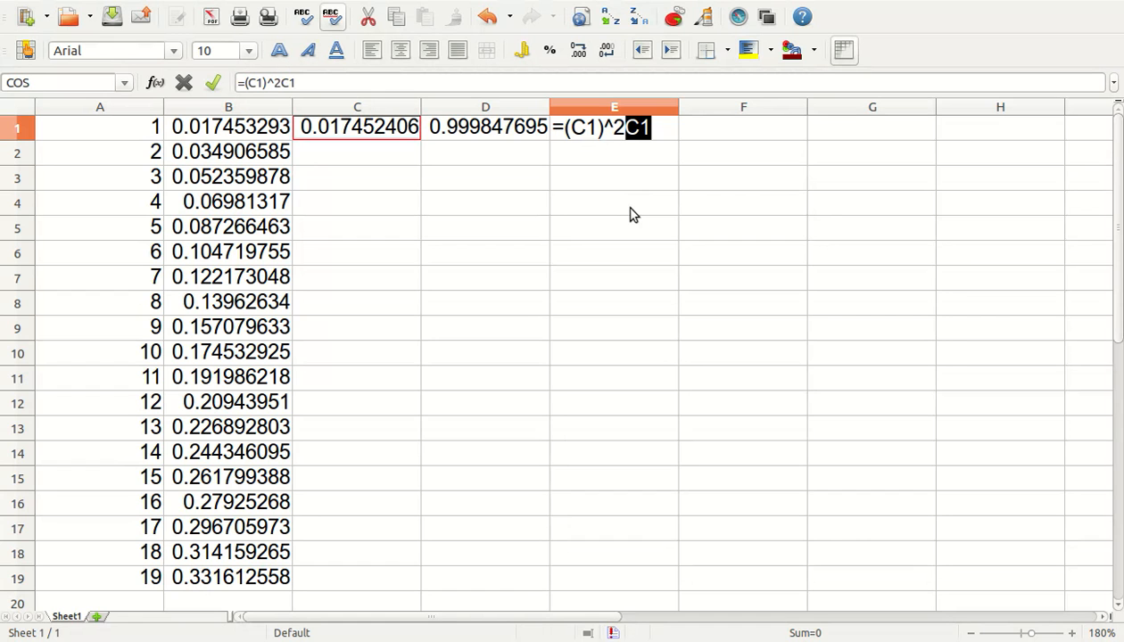
pyautogui.press('Right')
pyautogui.press('Right')
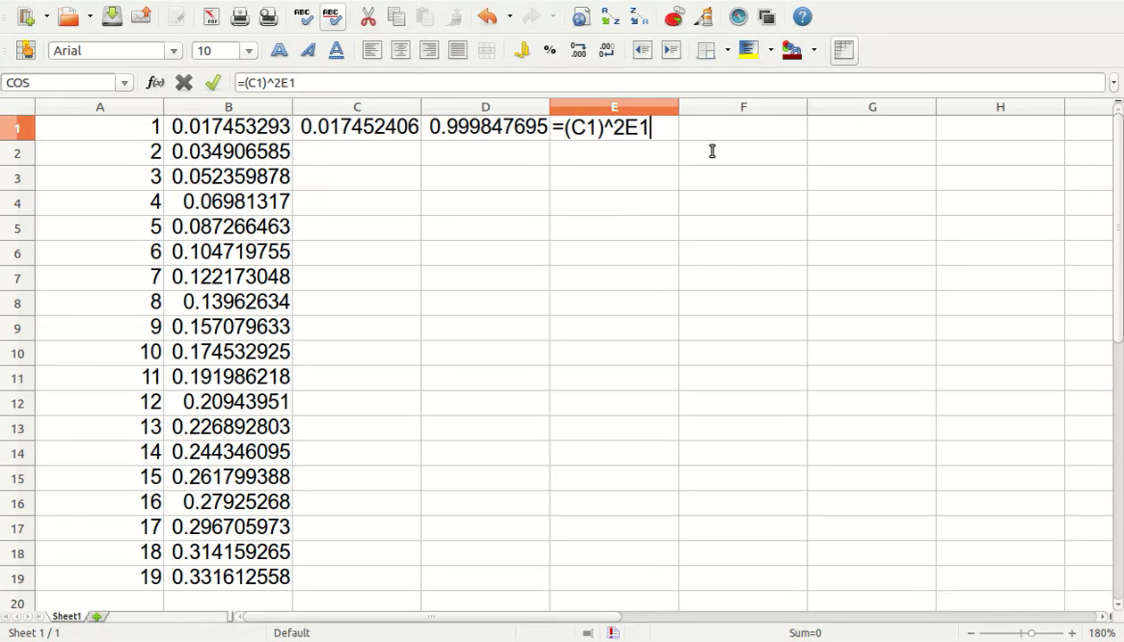
pyautogui.press('BackSpace')
pyautogui.press('BackSpace')
pyautogui.press('Return')
# Enter =(D1)^2 in cell F1 to square the cosine.
pyautogui.press('Up')
pyautogui.press('Right')
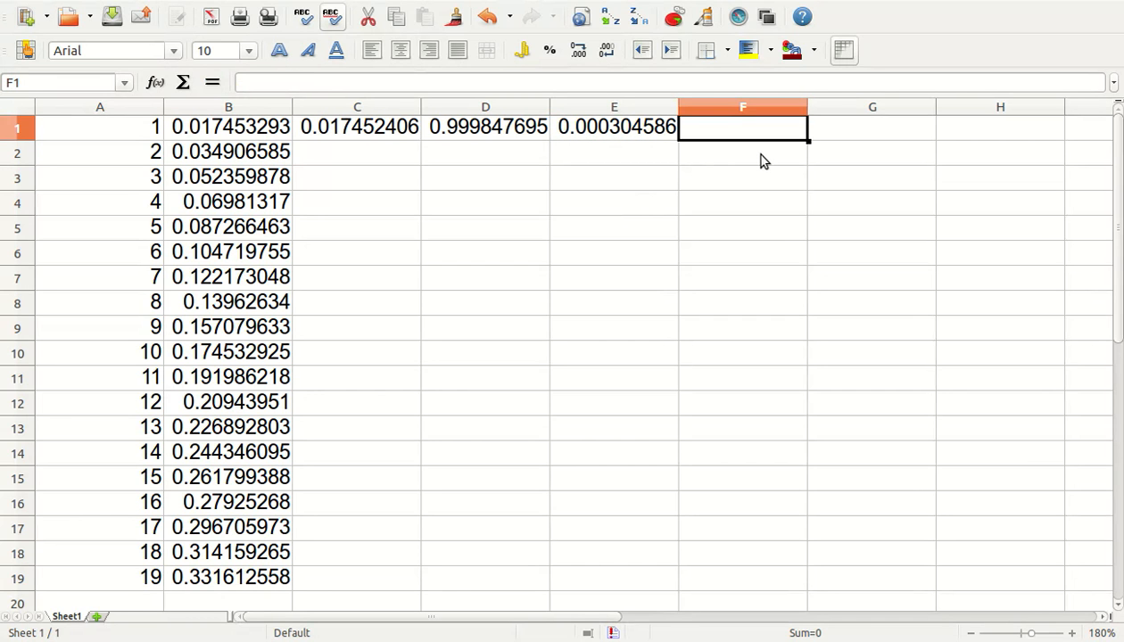
pyautogui.write('=(D')
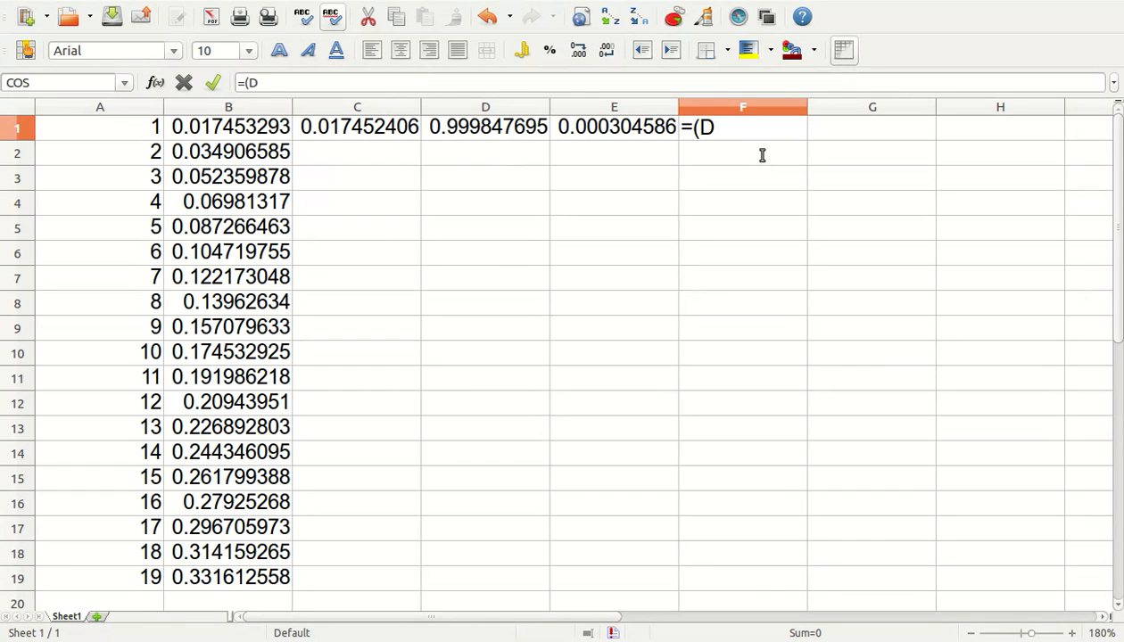
pyautogui.write('1)^2')
pyautogui.press('Return')
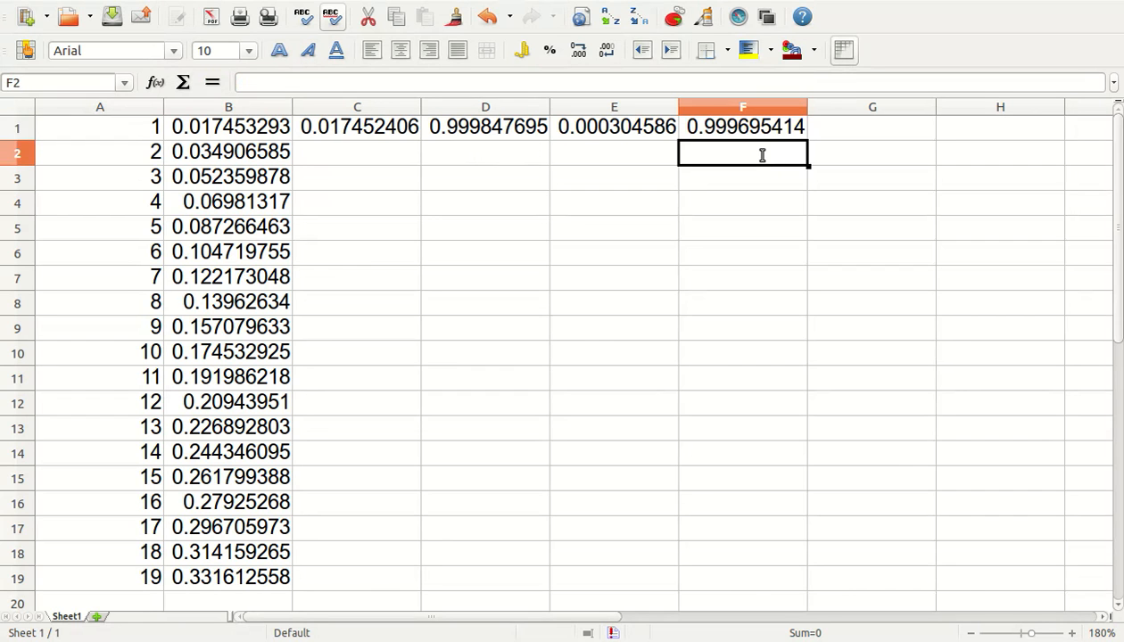
# Review the radians, sine, cosine and squared formulas in cells B1 through F1.
pyautogui.press('Up')
pyautogui.press('Left')
pyautogui.press('Left')
pyautogui.press('Left')
pyautogui.press('Left')
pyautogui.press('Left')
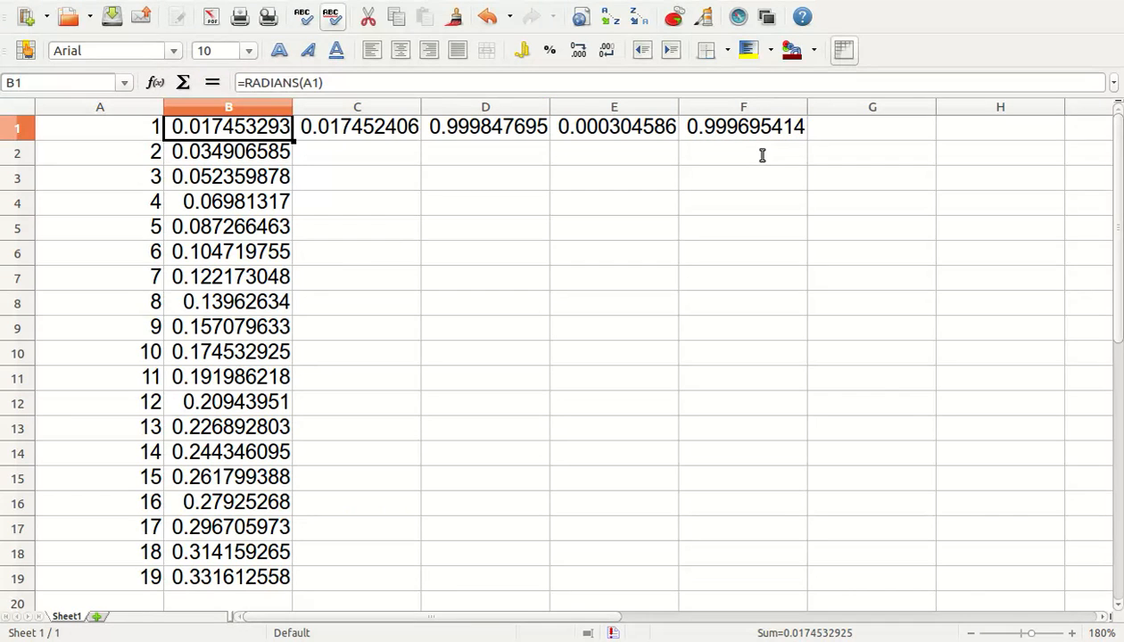
pyautogui.press('Right')
pyautogui.press('Right')
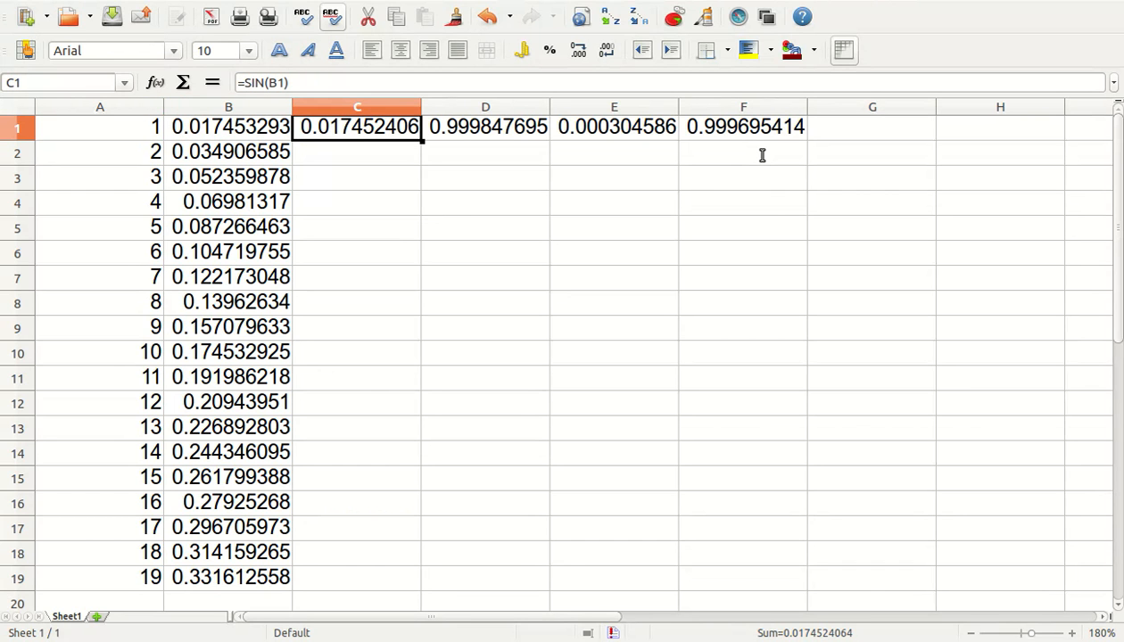
pyautogui.press('Right')
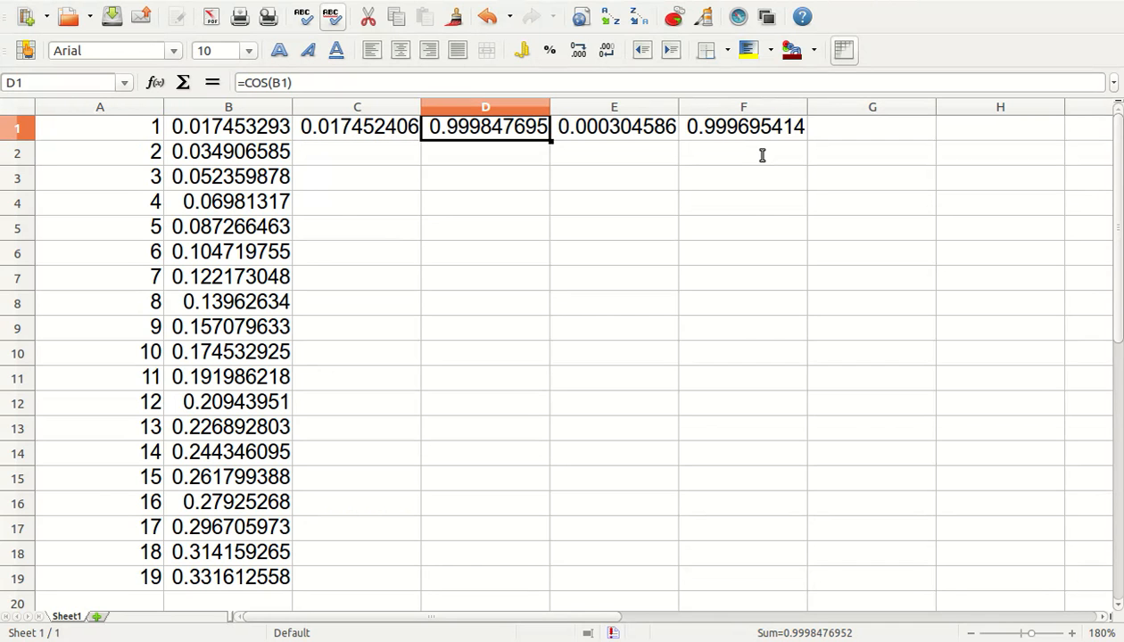
pyautogui.press('Right')
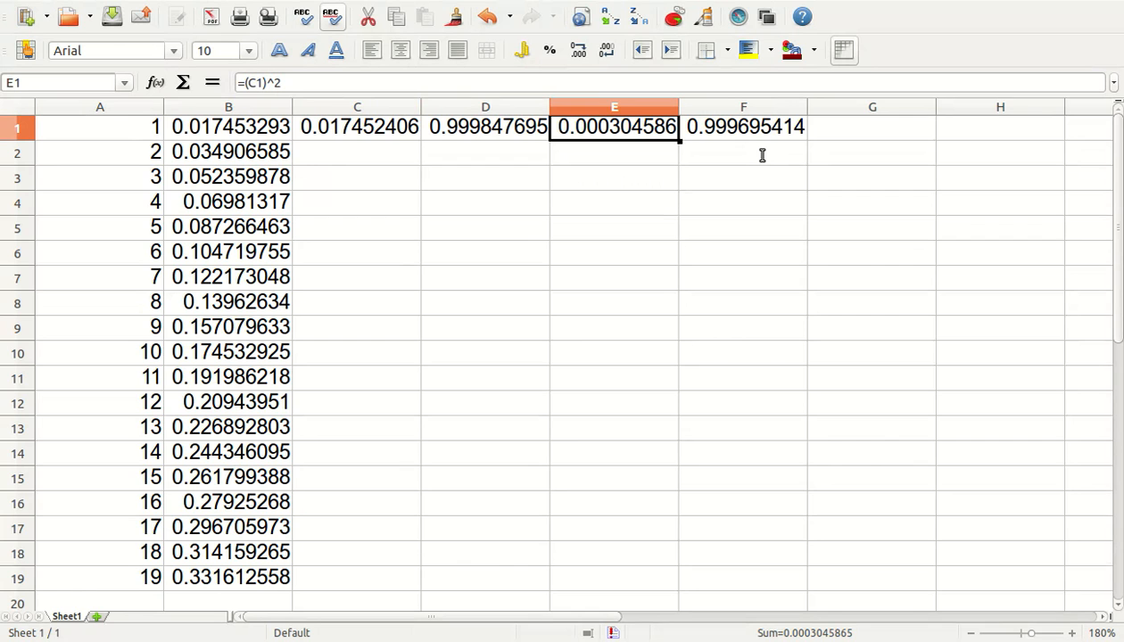
pyautogui.press('Right')
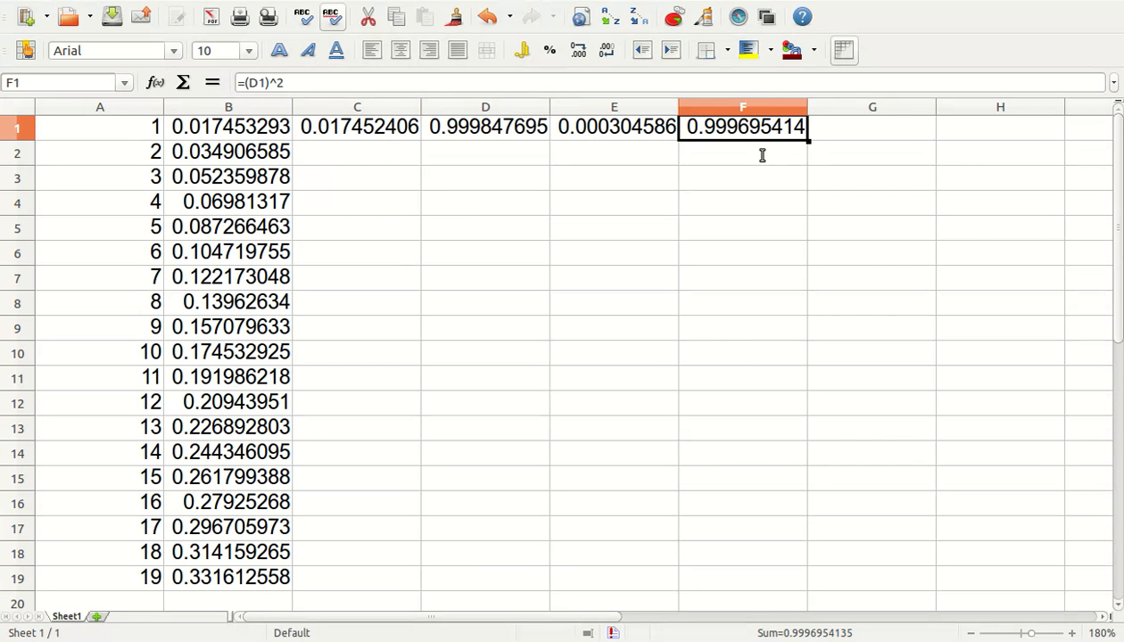
# Enter =SUM(E1:F1) in cell G1 to add the squared sine and squared cosine.
pyautogui.press('Right')
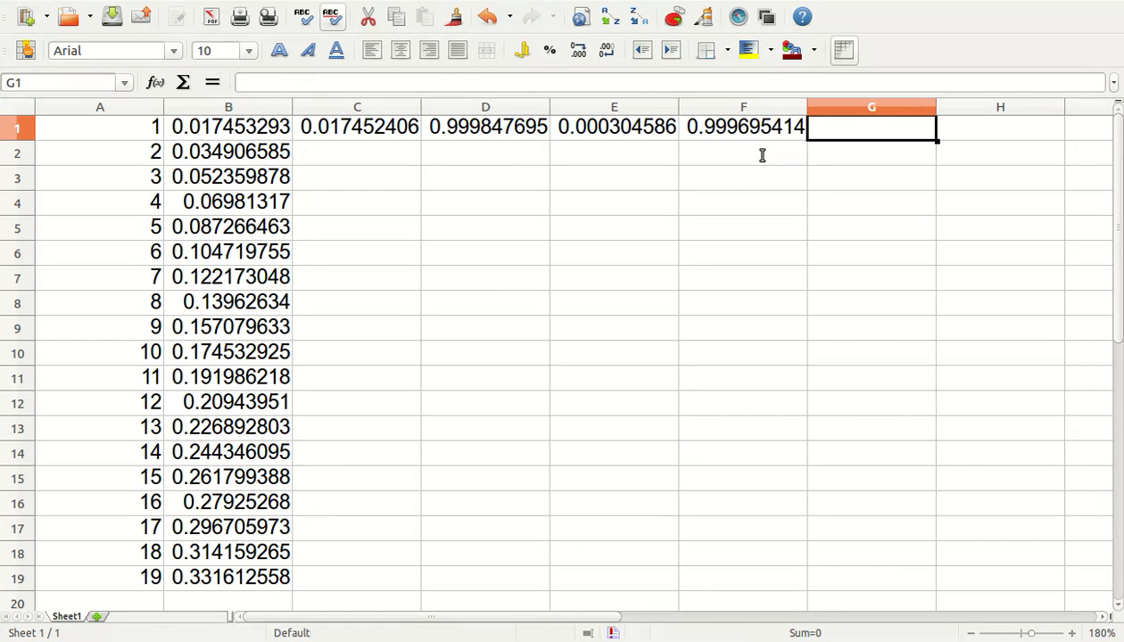
pyautogui.write('=Su')
pyautogui.press('BackSpace')
pyautogui.write('UM')
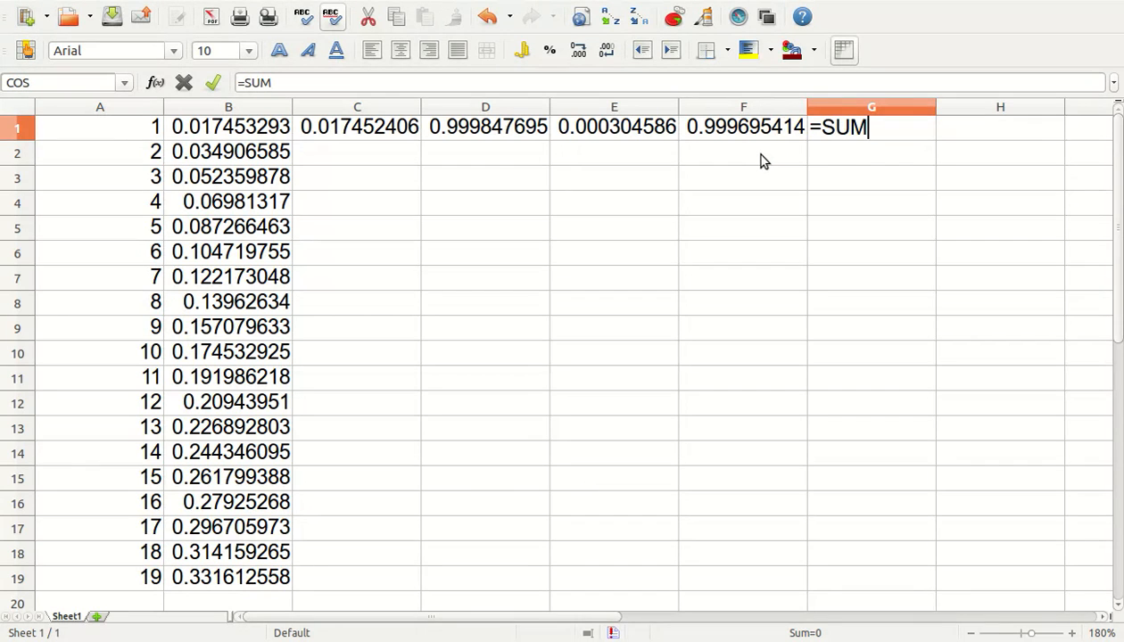
pyautogui.write('(E1:')
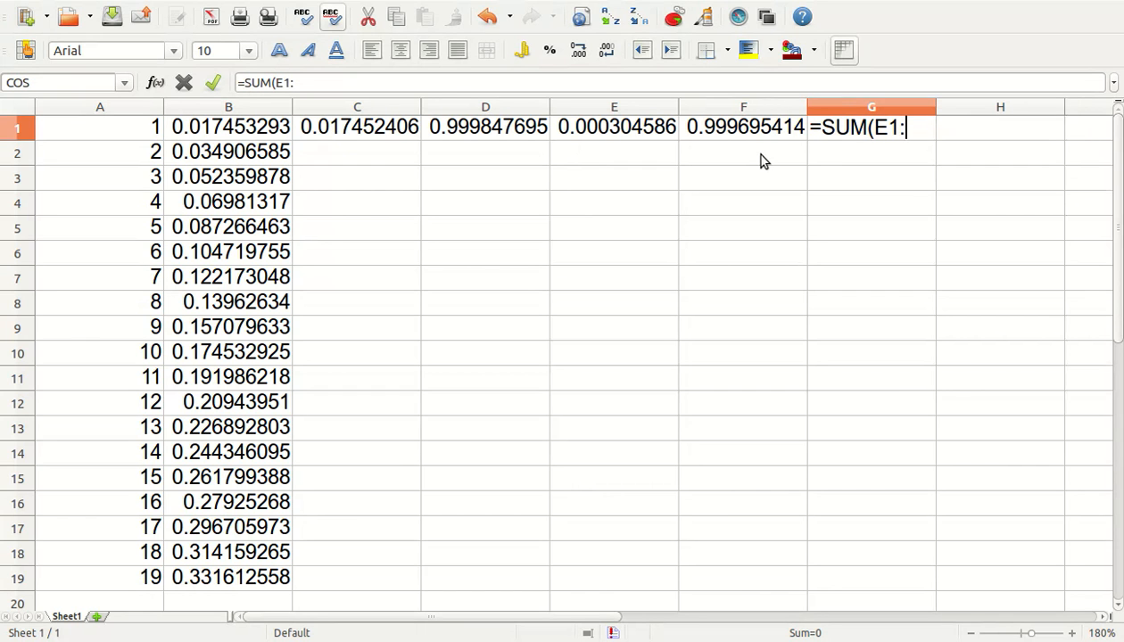
pyautogui.write('F1)')
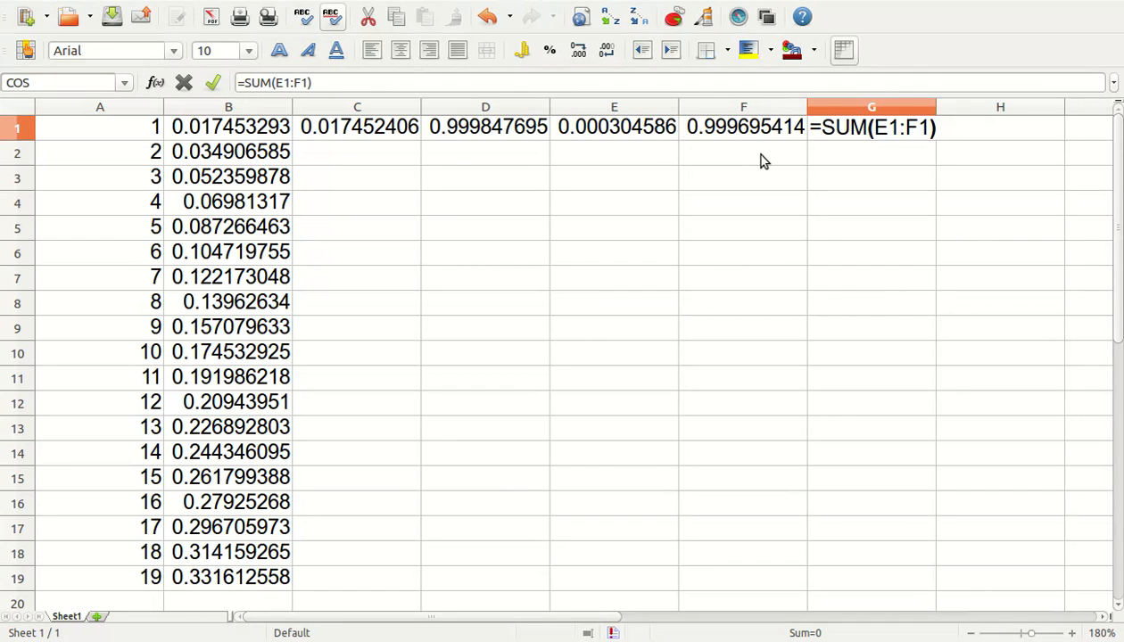
pyautogui.press('Return')
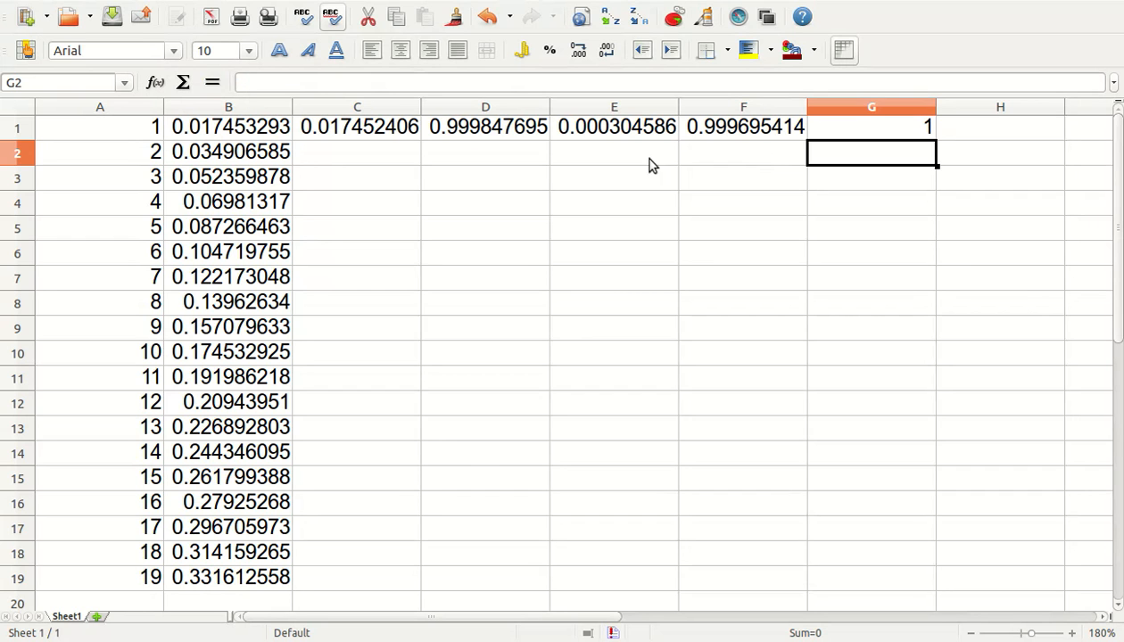
# Fill the formulas in C1:G1 down through row 19.
pyautogui.hotkey('ctrl', 'Home')
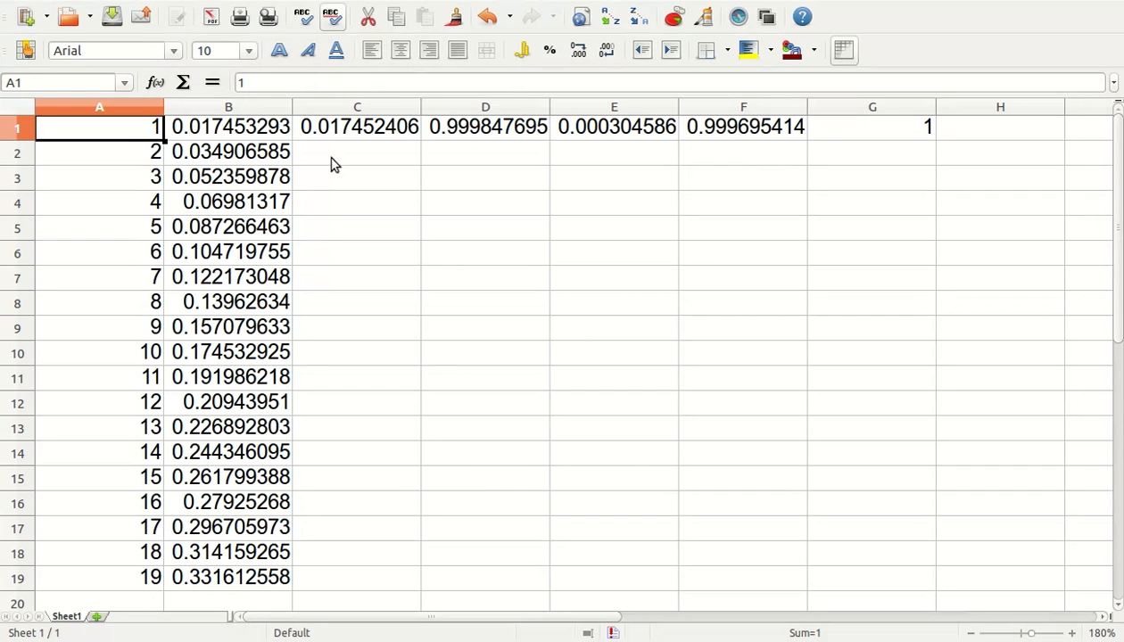
pyautogui.press('Right')
pyautogui.press('Right')
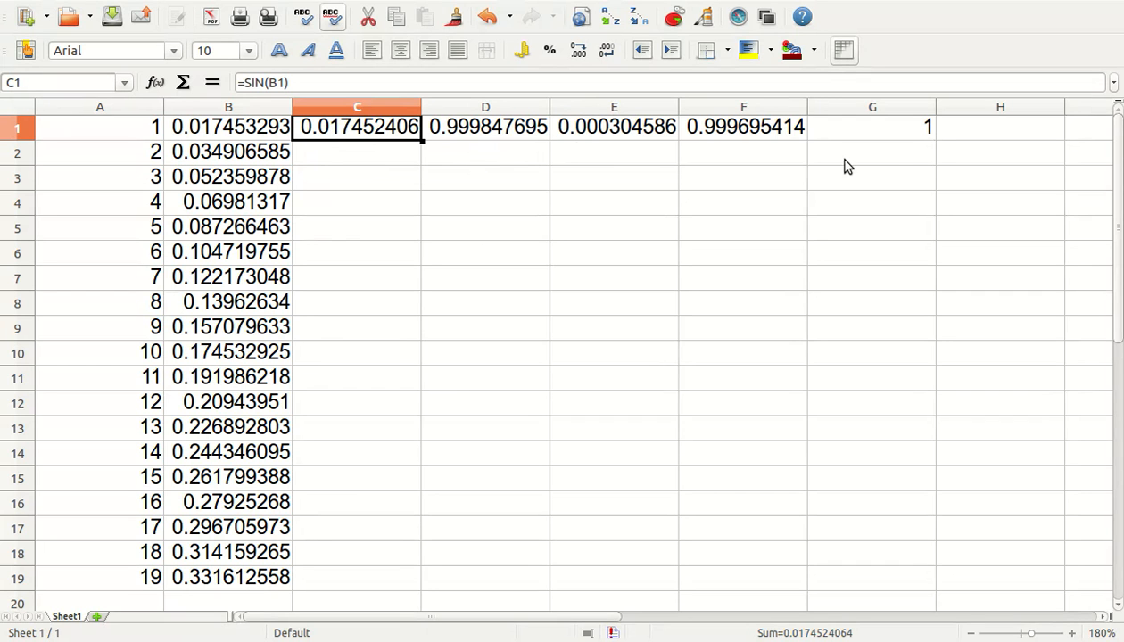
pyautogui.hotkey('ctrl', 'shift', 'Right')
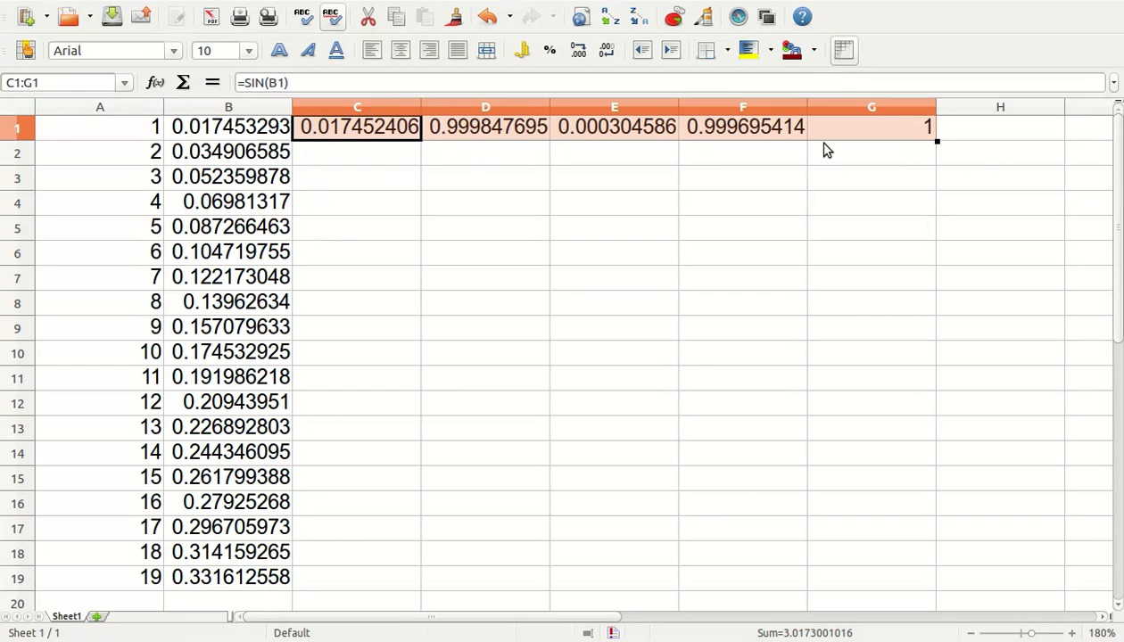
pyautogui.moveTo(937, 141); pyautogui.dragTo(983, 612)
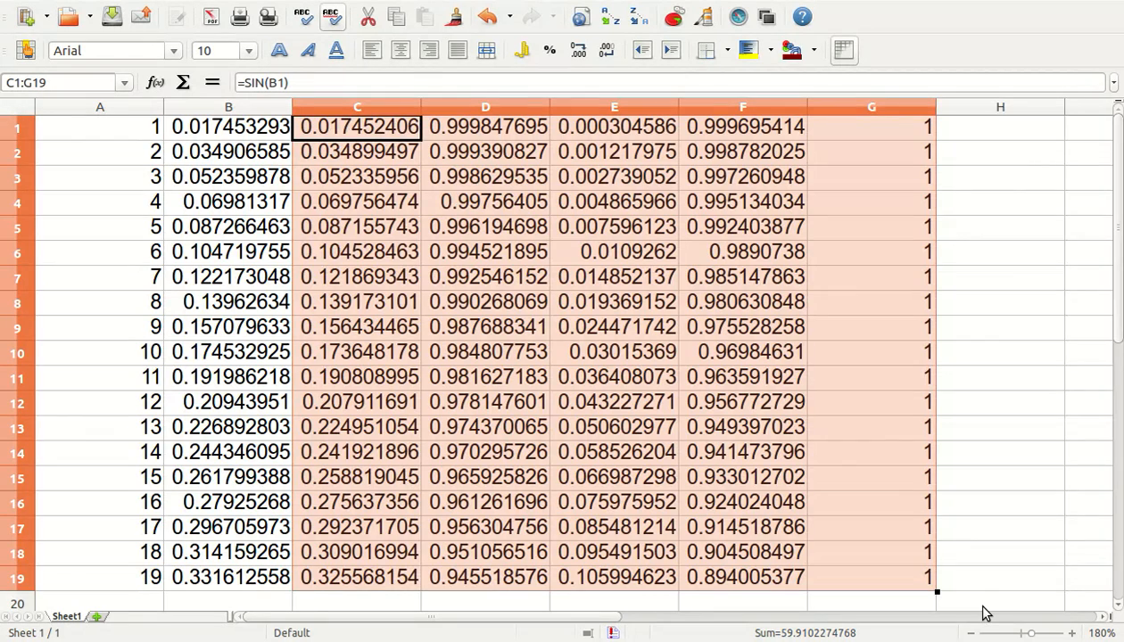
# Extend the whole table by filling A19:G19 down through row 180, so the degrees run to 180.
pyautogui.keyDown('ctrl'); pyautogui.scroll(-1, 1020, 551); pyautogui.keyUp('ctrl')
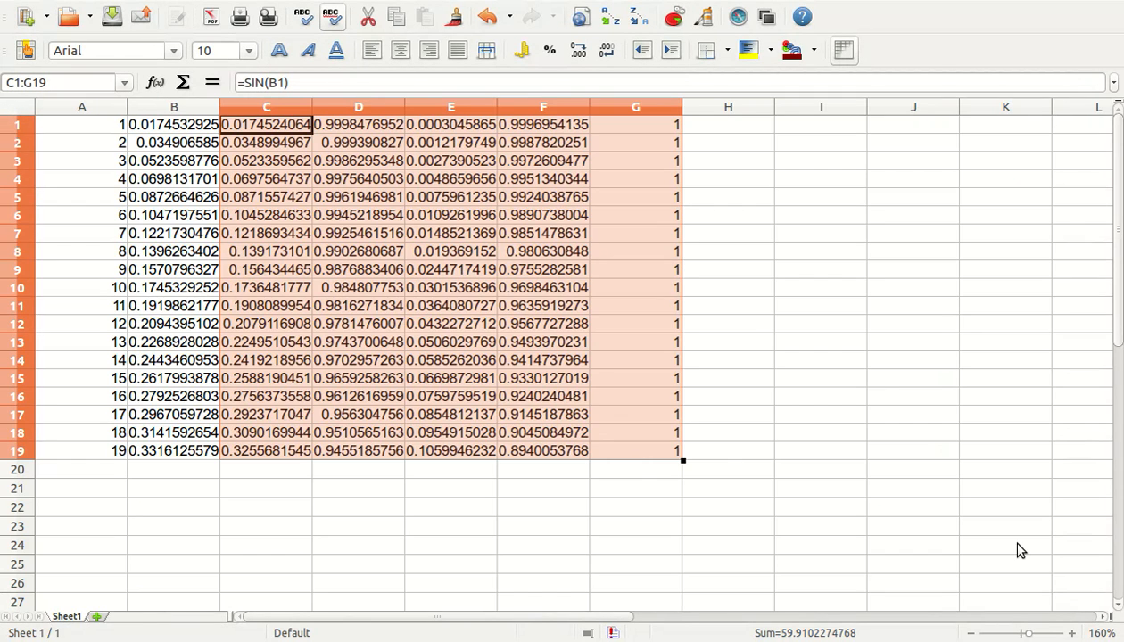
pyautogui.keyDown('ctrl'); pyautogui.scroll(-3, 1021, 551); pyautogui.keyUp('ctrl')
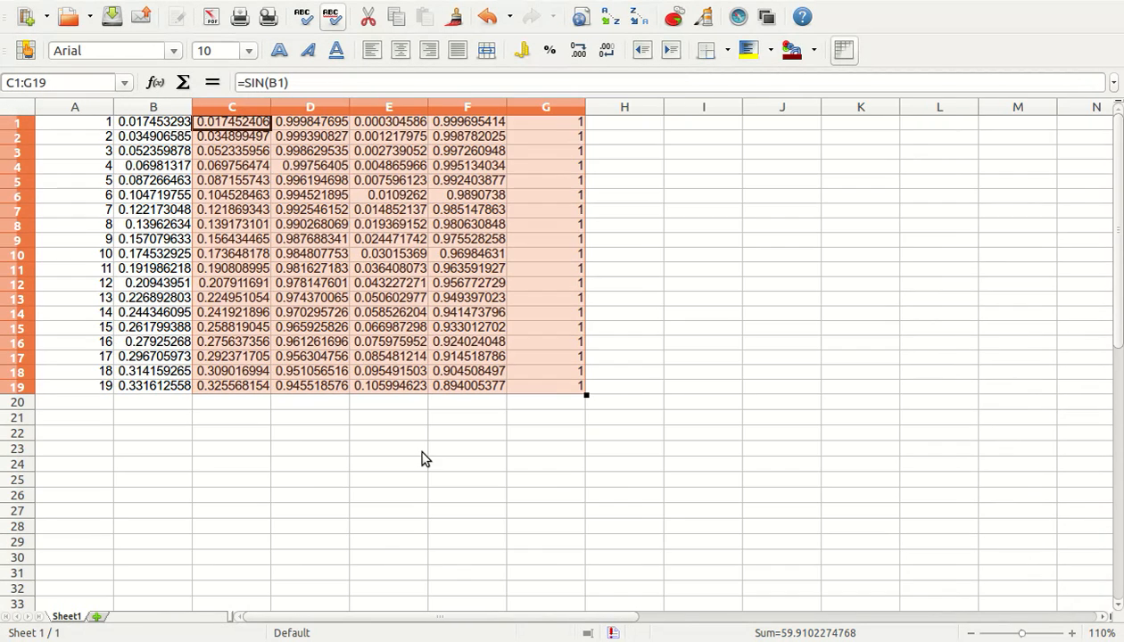
pyautogui.click(98, 386)
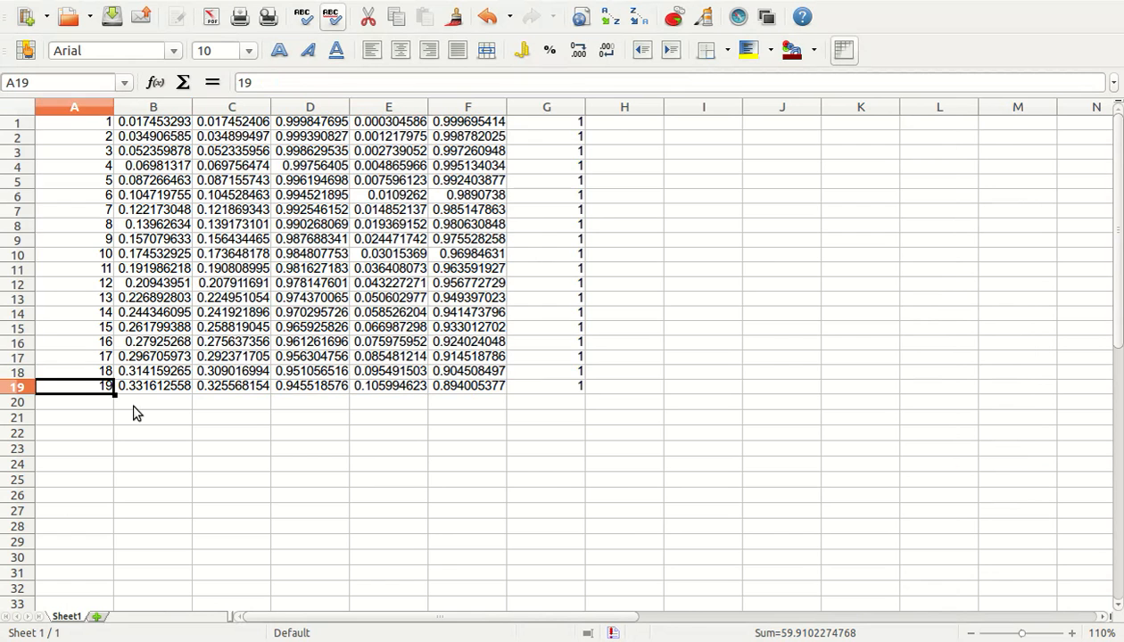
pyautogui.click(578, 389)
pyautogui.press('Home')
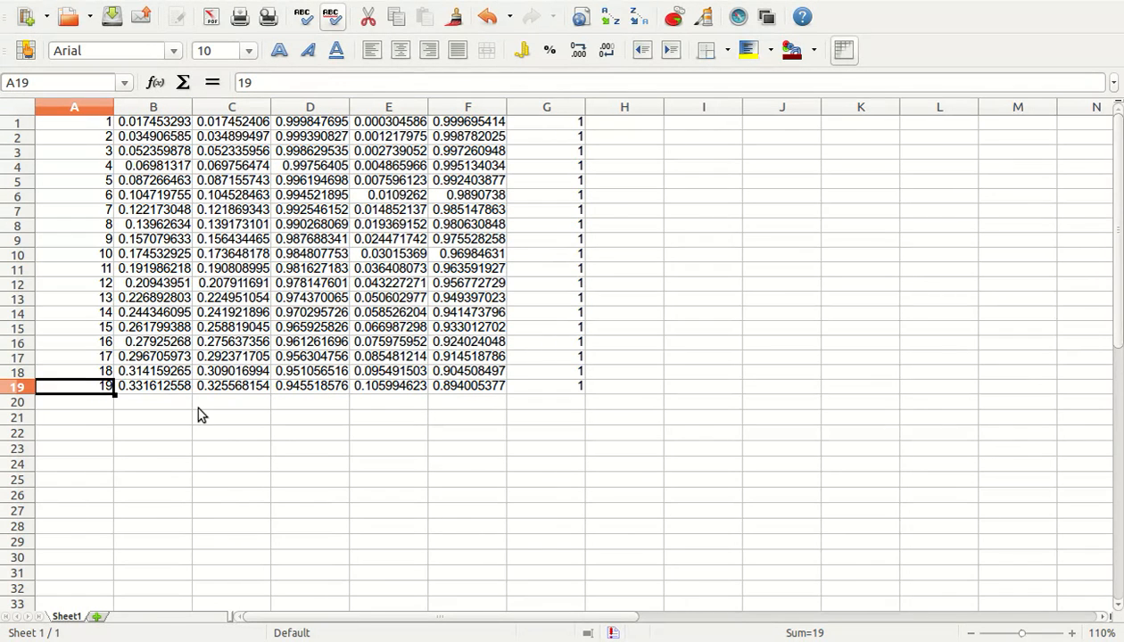
pyautogui.hotkey('shift', 'End')
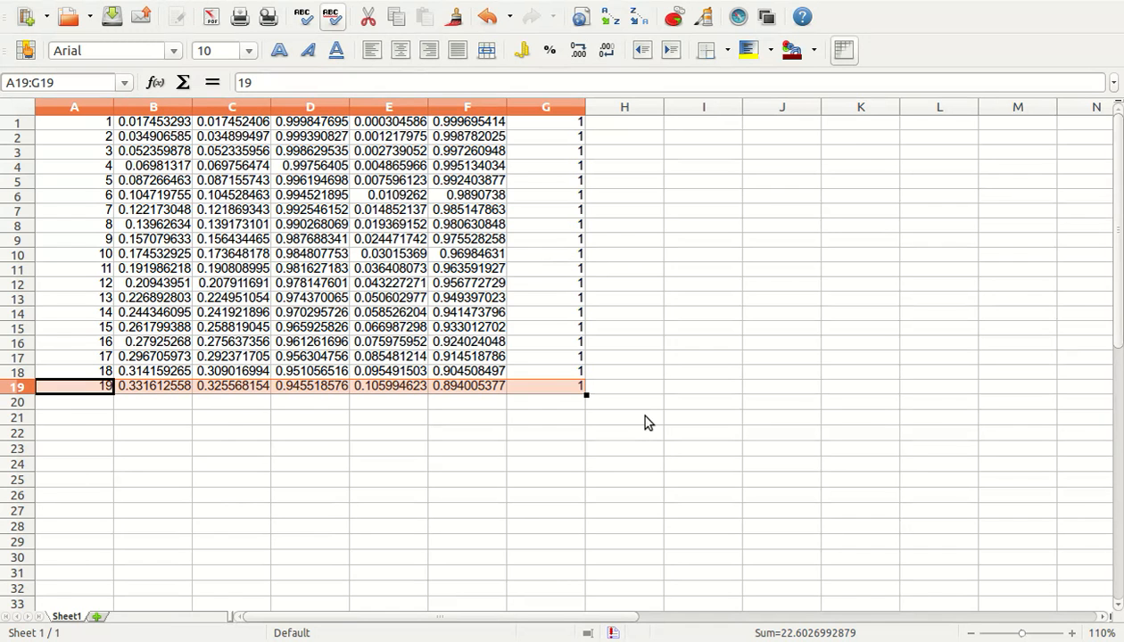
pyautogui.hotkey('ctrl', 'c')
pyautogui.moveTo(644, 415); pyautogui.dragTo(427, 441)
pyautogui.scroll(-3, 637, 462)
pyautogui.hscroll(1, 638, 461)
pyautogui.hscroll(-1, 427, 441)
pyautogui.scroll(-11, 426, 441)
pyautogui.scroll(-5, 427, 441)
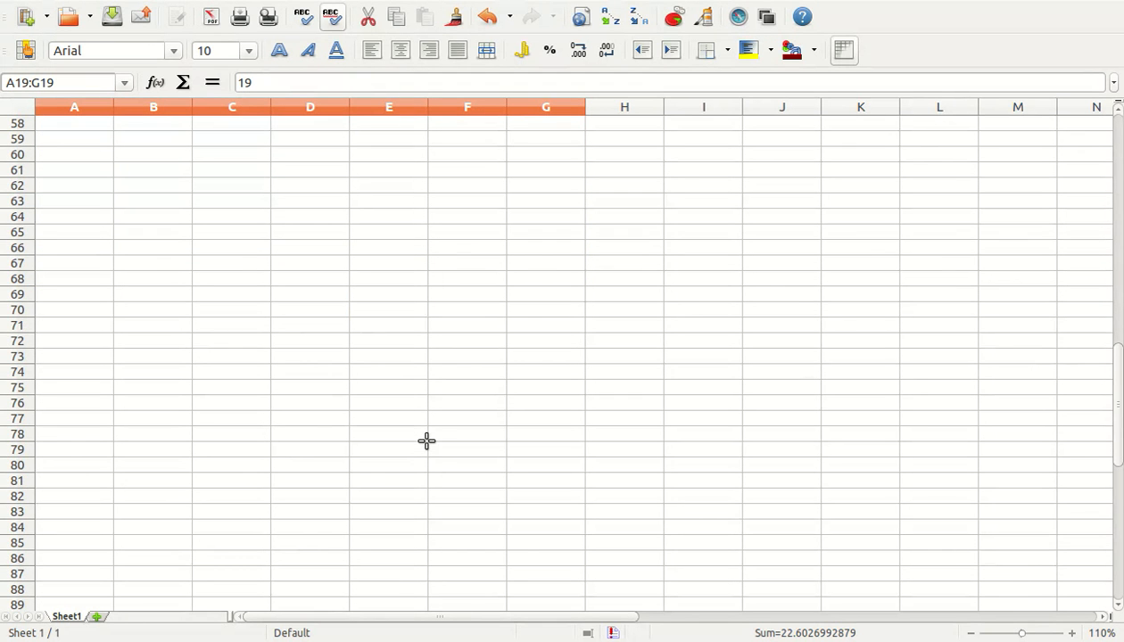
pyautogui.scroll(-17, 426, 440)
pyautogui.scroll(-11, 429, 474)
pyautogui.moveTo(433, 462); pyautogui.dragTo(429, 555)
pyautogui.scroll(-4, 430, 497)
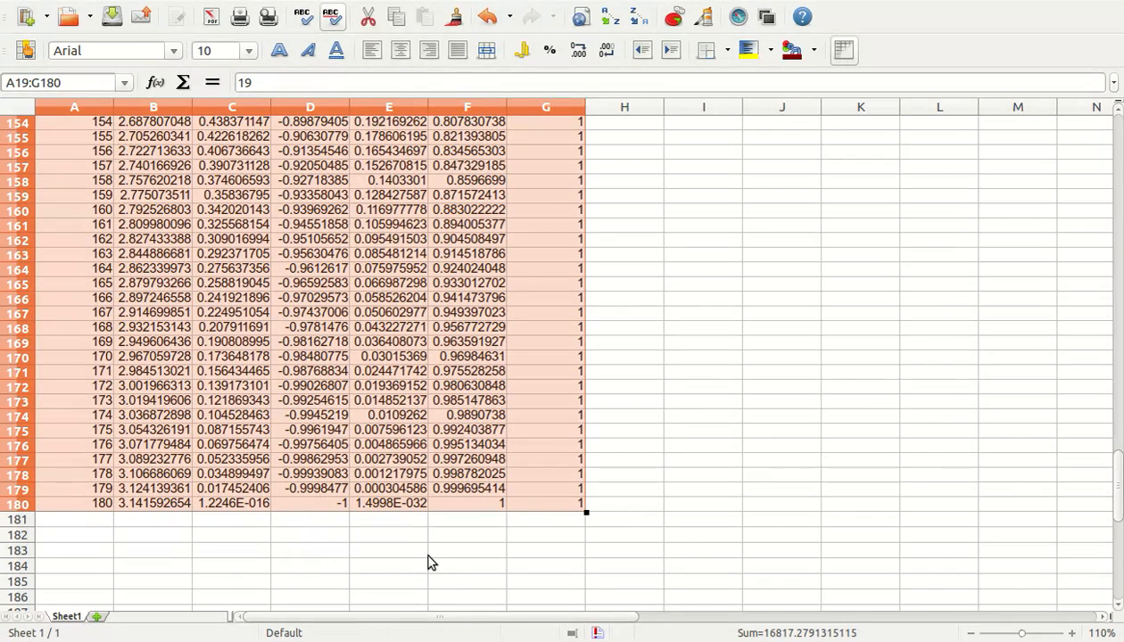
# Examine the filled table from row 1 to row 180, comparing the sums in column G for every degree.
pyautogui.click(703, 401)
pyautogui.scroll(4, 485, 444)
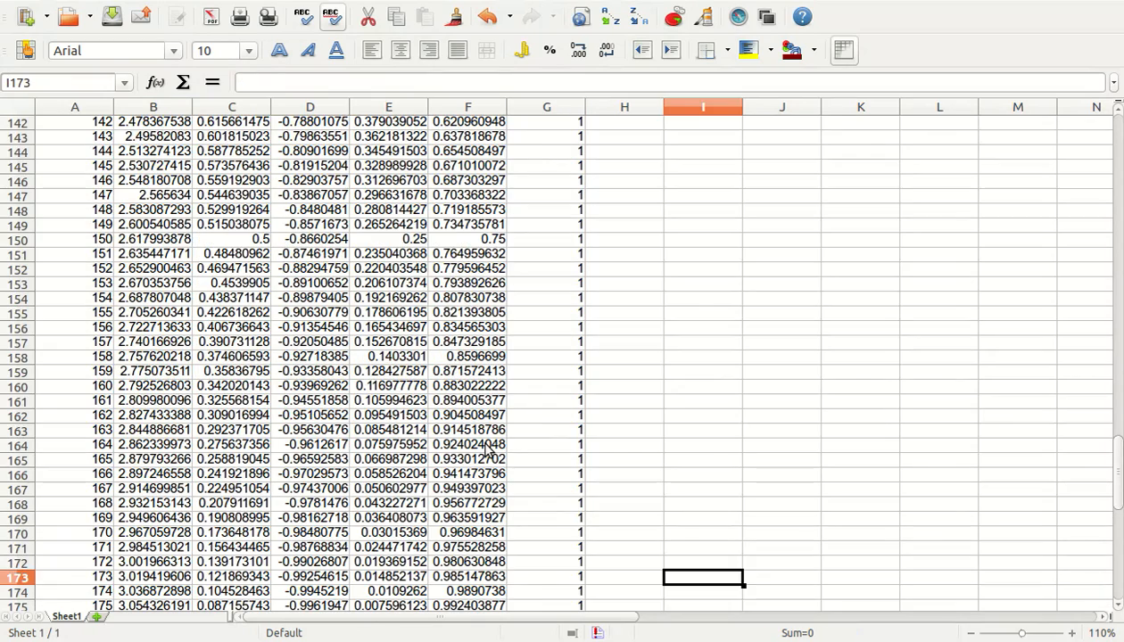
pyautogui.scroll(4, 485, 451)
pyautogui.scroll(7, 486, 450)
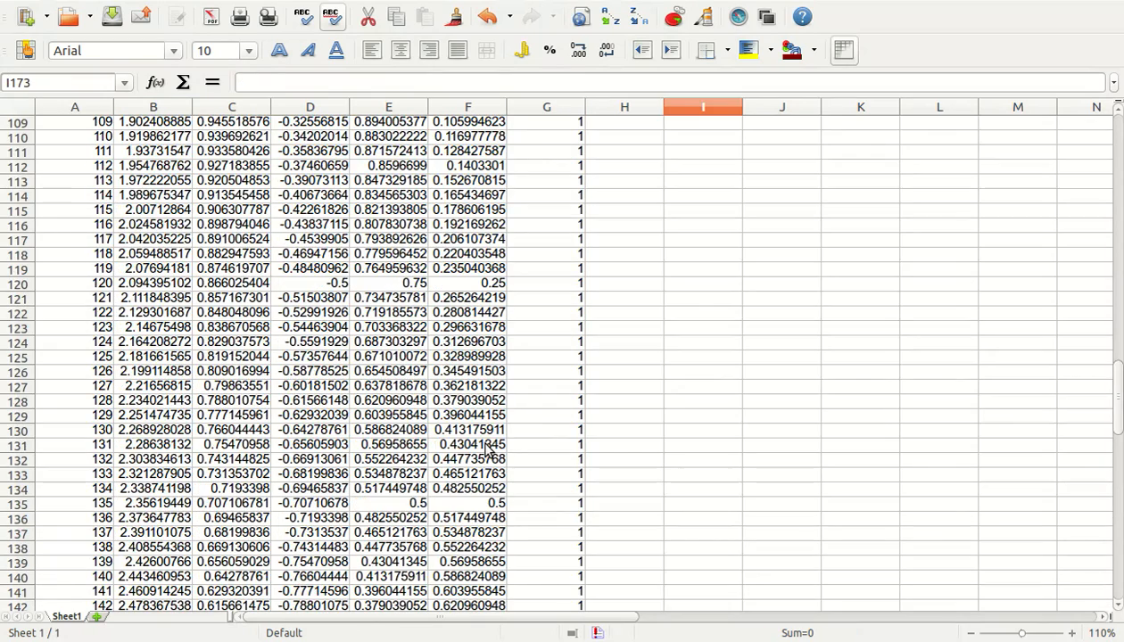
pyautogui.scroll(20, 486, 450)
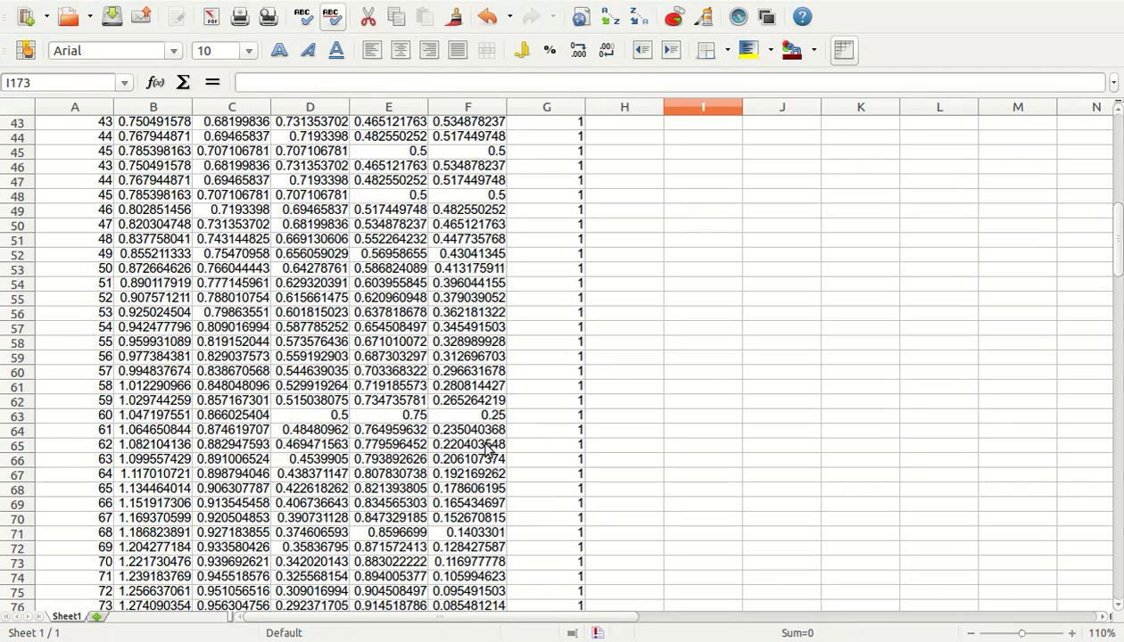
pyautogui.scroll(10, 485, 450)
pyautogui.scroll(1, 485, 450)
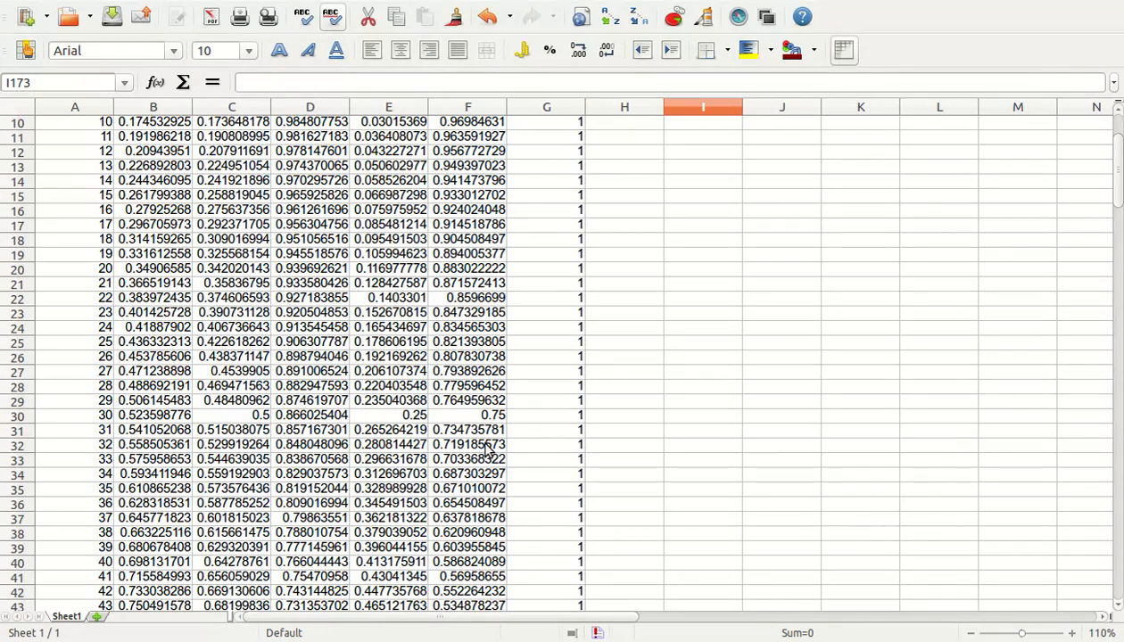
pyautogui.scroll(3, 485, 451)
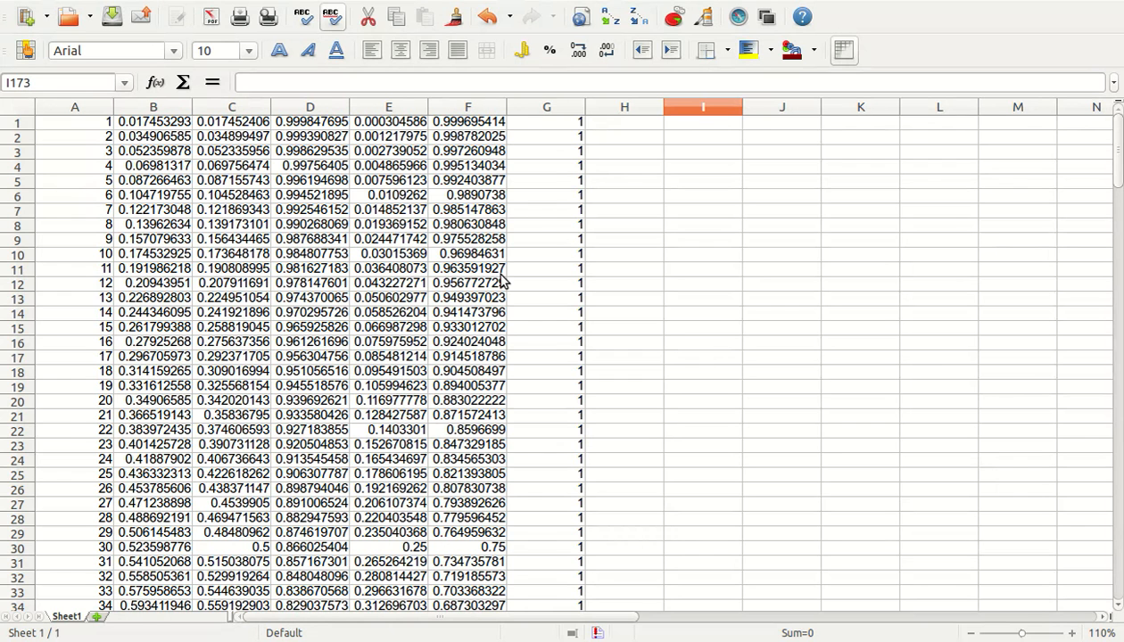
pyautogui.scroll(-20, 536, 321)
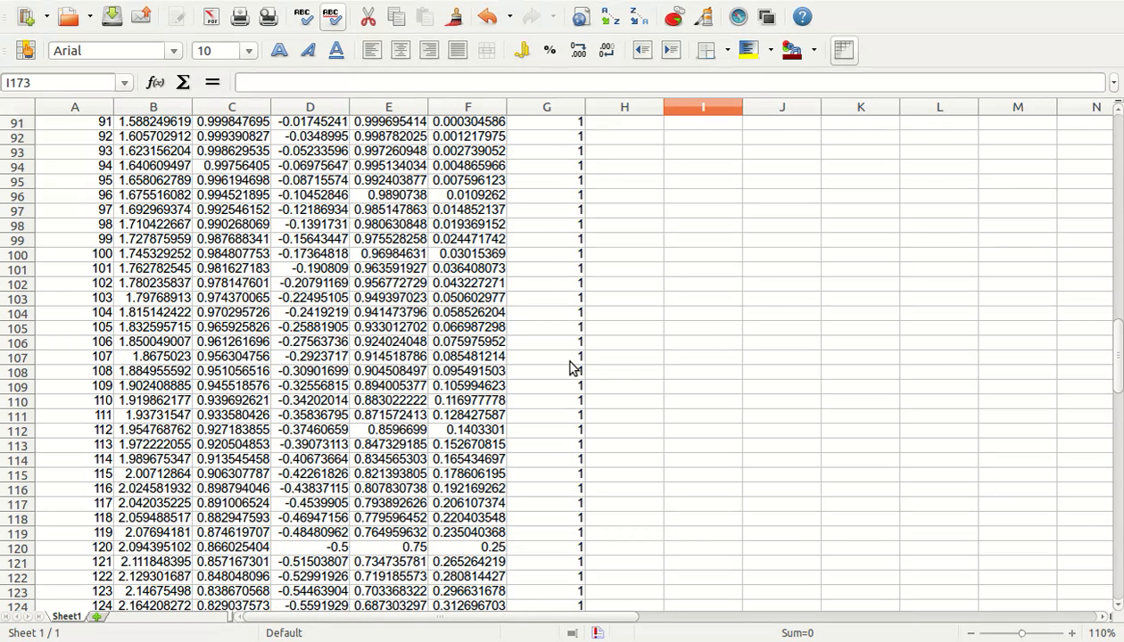
pyautogui.scroll(-3, 574, 369)
pyautogui.scroll(-6, 574, 369)
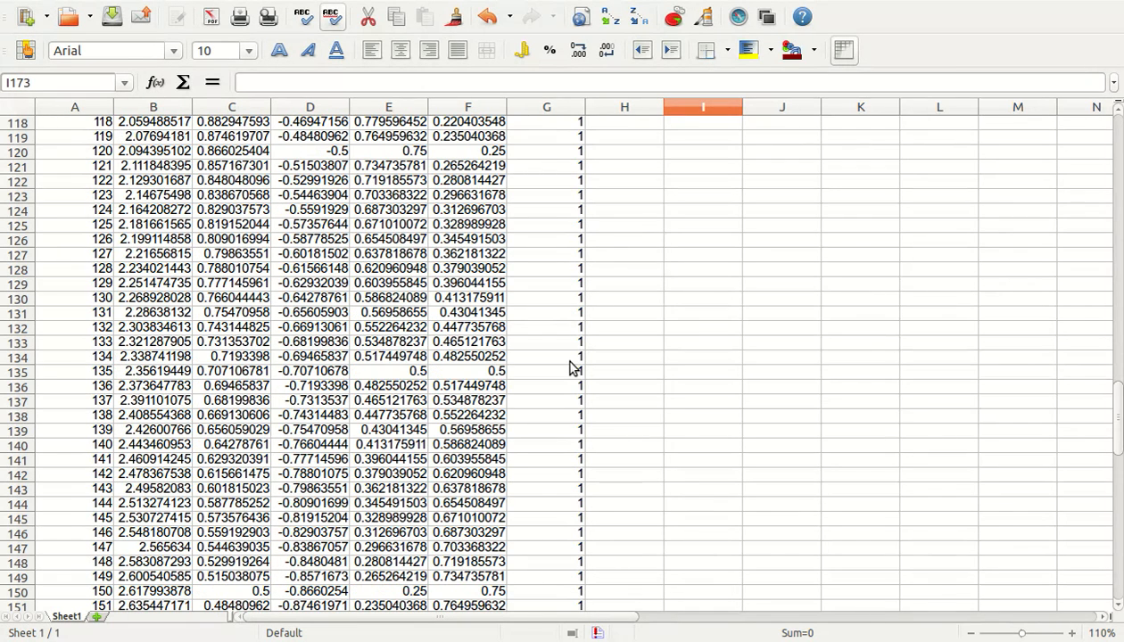
pyautogui.scroll(-10, 574, 368)
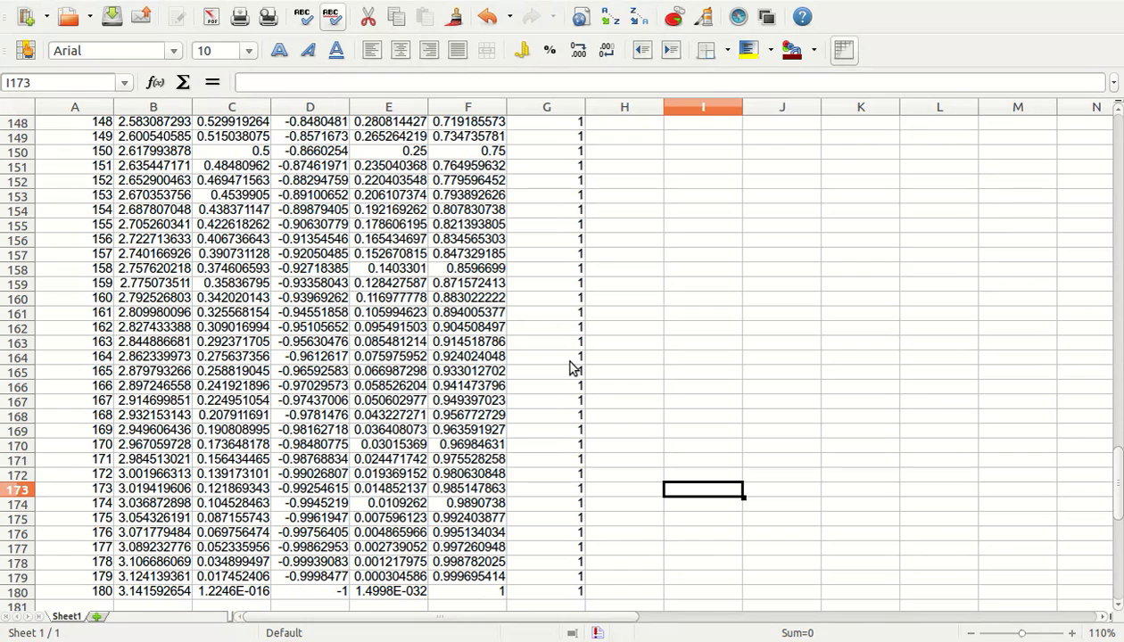
pyautogui.scroll(3, 573, 368)
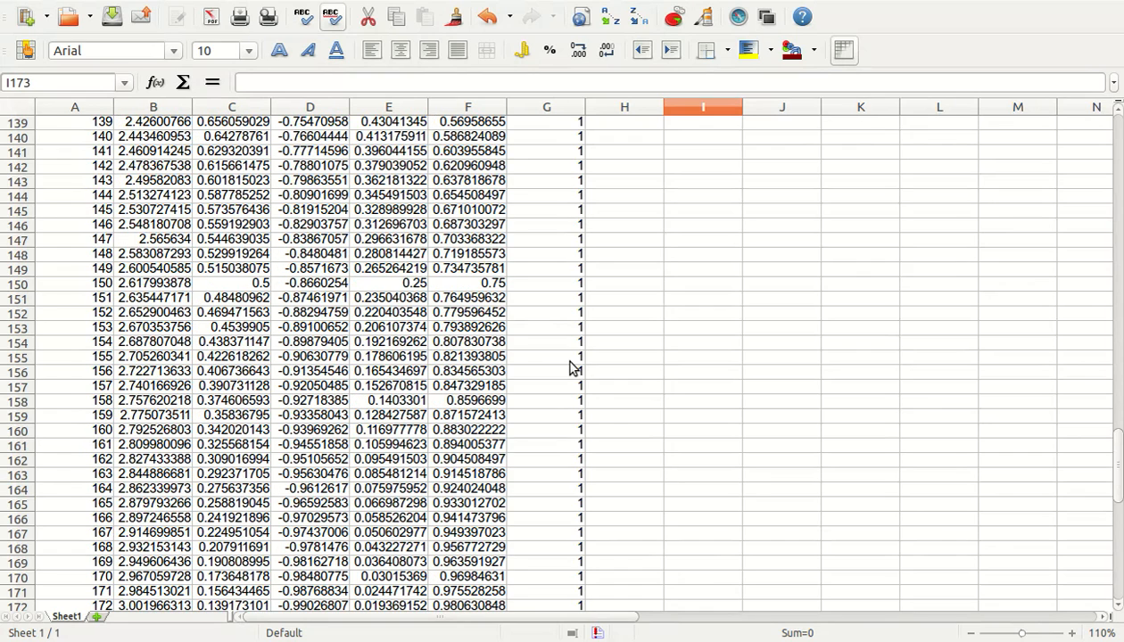
pyautogui.scroll(15, 574, 369)
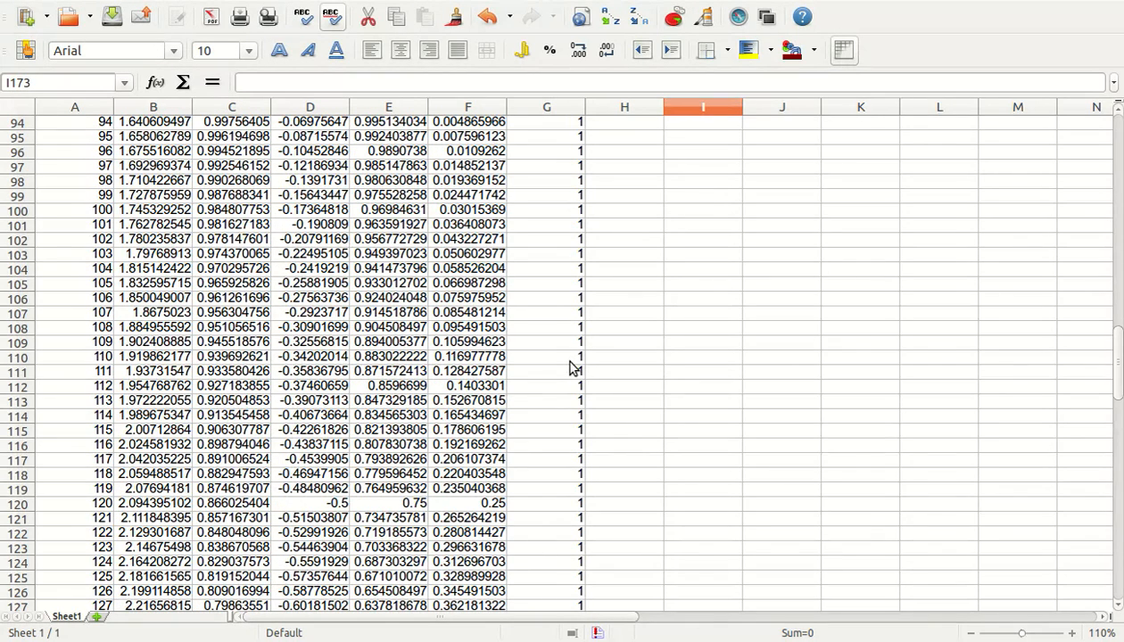